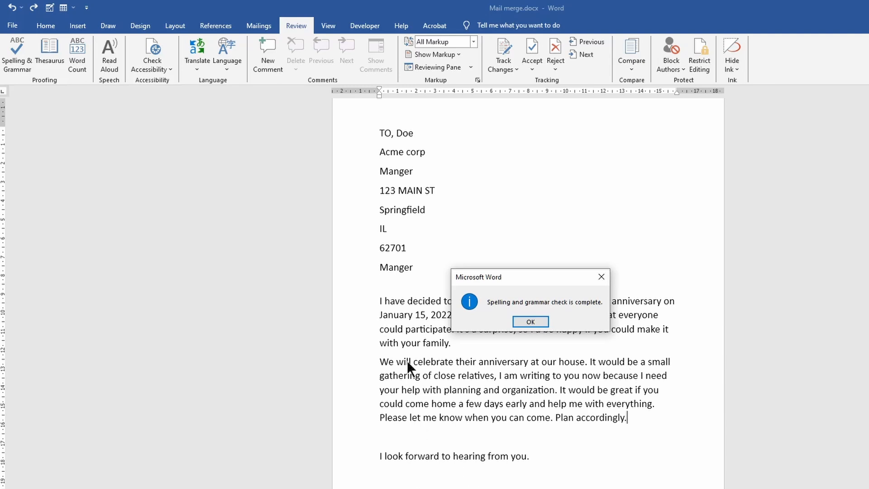
- Close the completion message and misspell planning, organization and great in the second paragraph by deleting a letter from each
left_click(532, 323)
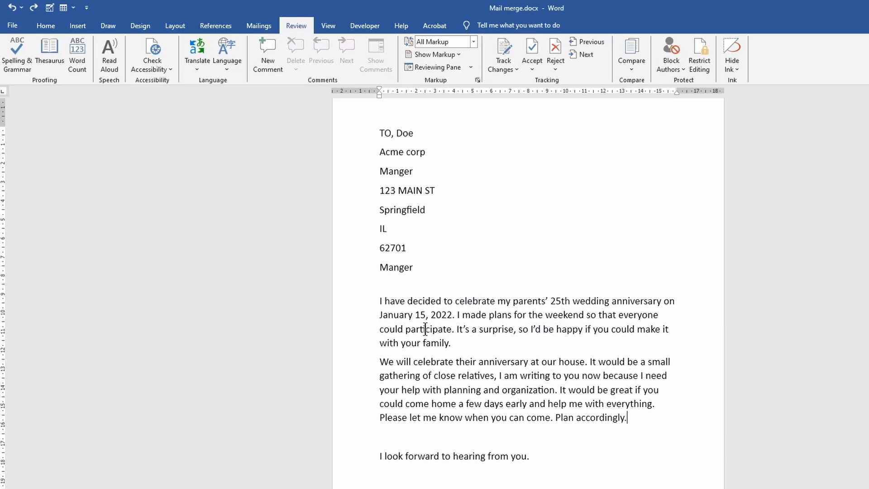
left_click(470, 391)
key("BackSpace")
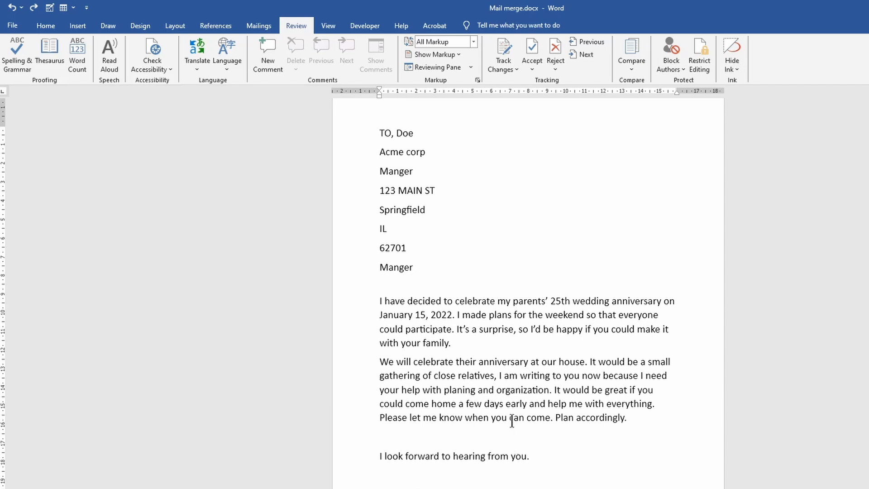
left_click(524, 390)
key("BackSpace")
left_click(615, 390)
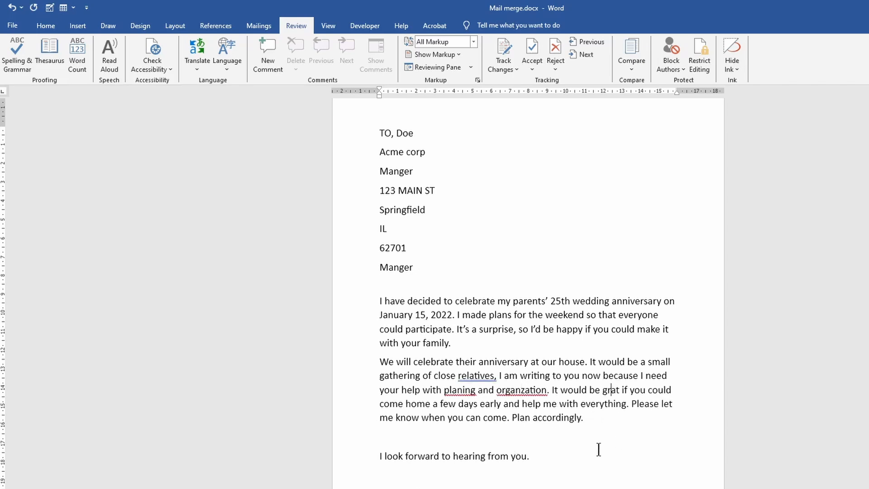
key("BackSpace")
- Misspell home, wedding and celebrate by deleting a letter from each word
left_click(413, 404)
key("BackSpace")
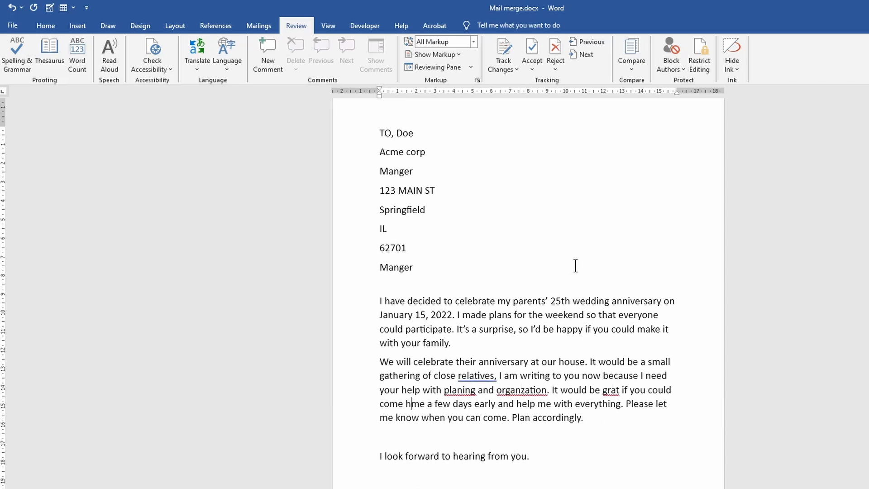
left_click(588, 300)
key("BackSpace")
left_click(475, 301)
key("BackSpace")
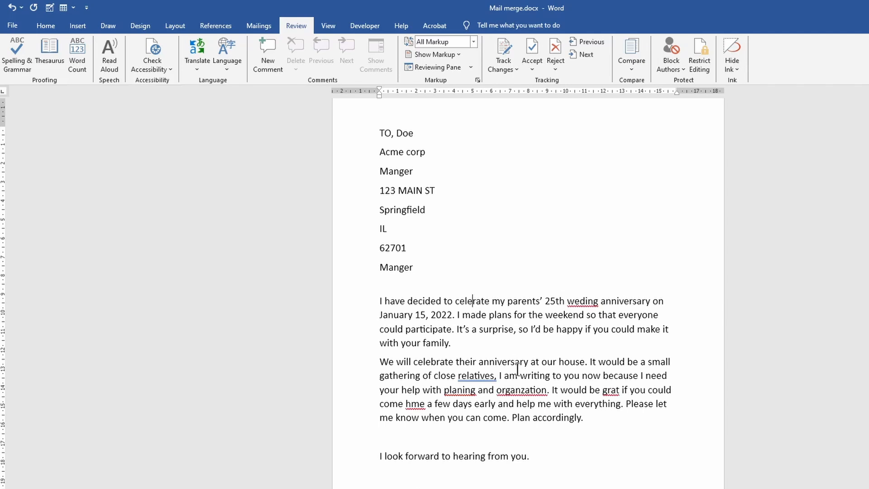
left_click(572, 450)
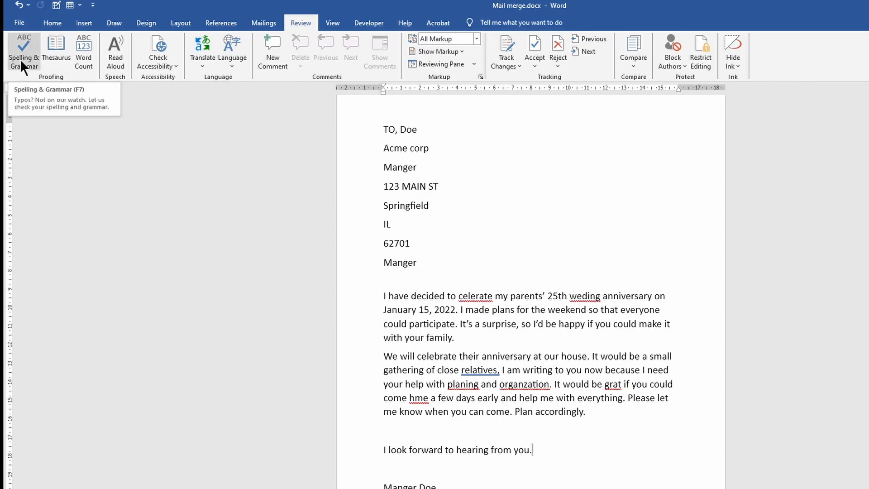
- Run Spelling & Grammar and accept the suggested corrections celebrate, wedding and planning
left_click(20, 59)
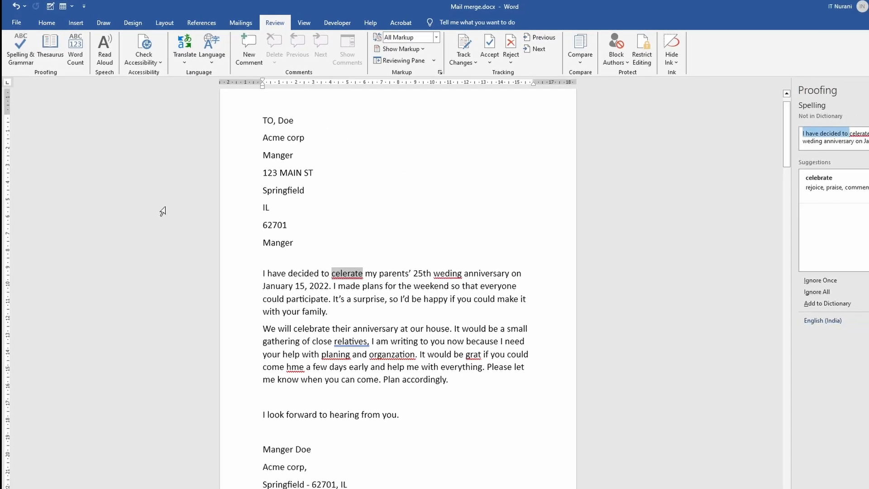
left_click(868, 142)
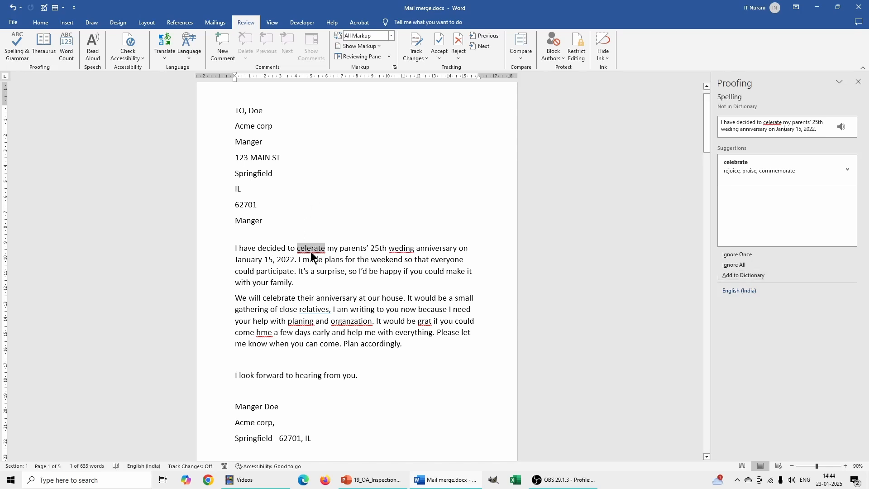
left_click(742, 171)
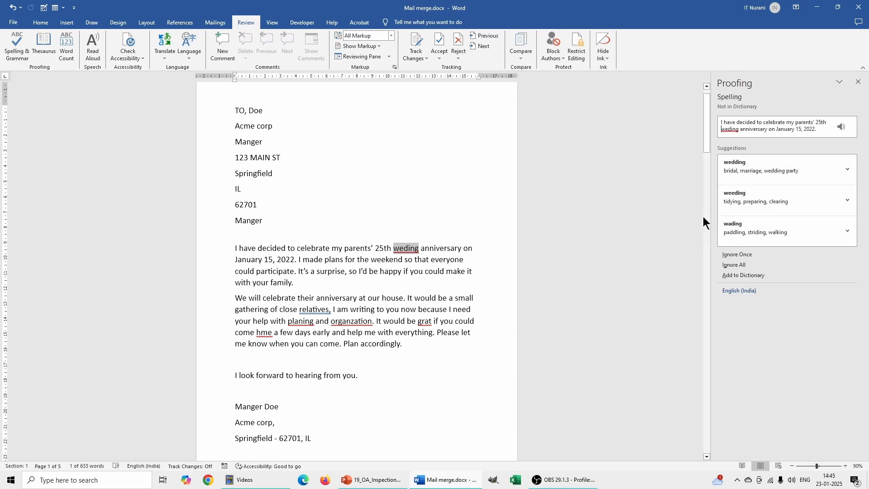
left_click(748, 170)
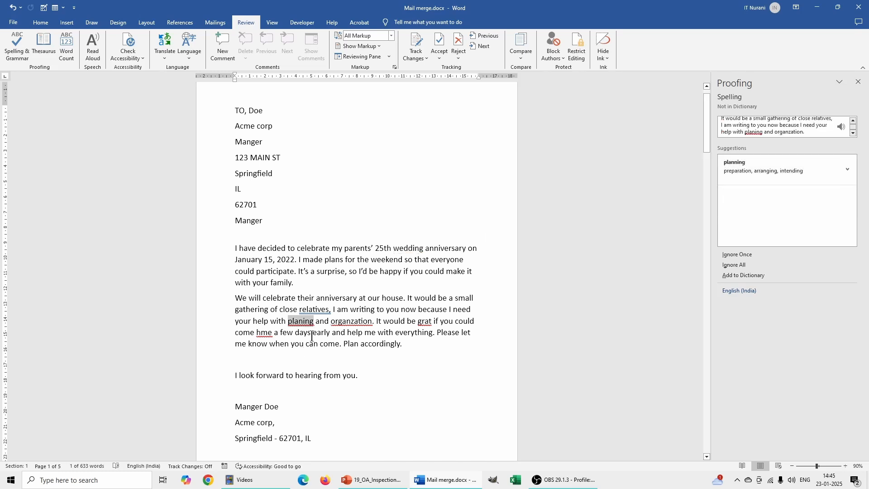
left_click(743, 172)
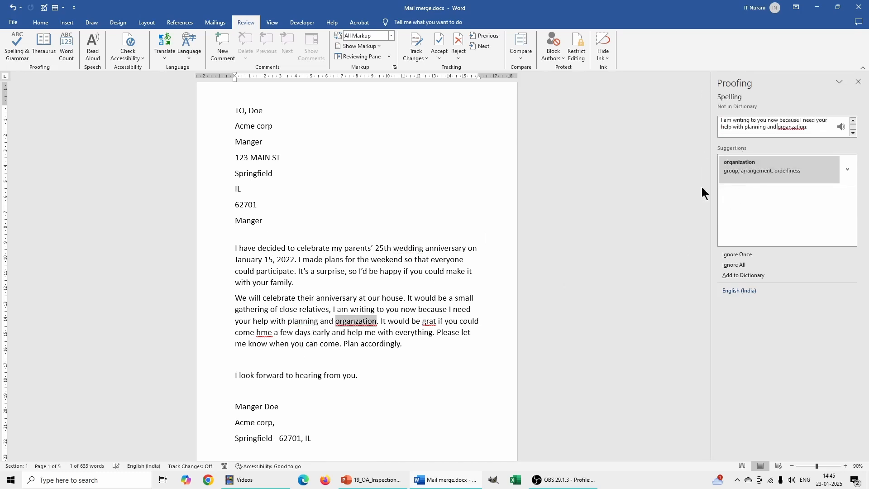
- Ignore the organzation flag once and resume the check from the second paragraph
left_click(739, 256)
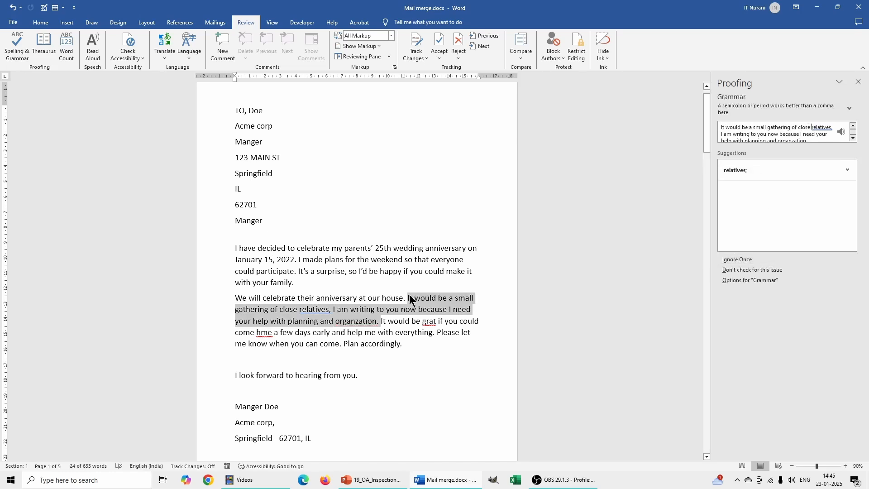
left_click(348, 327)
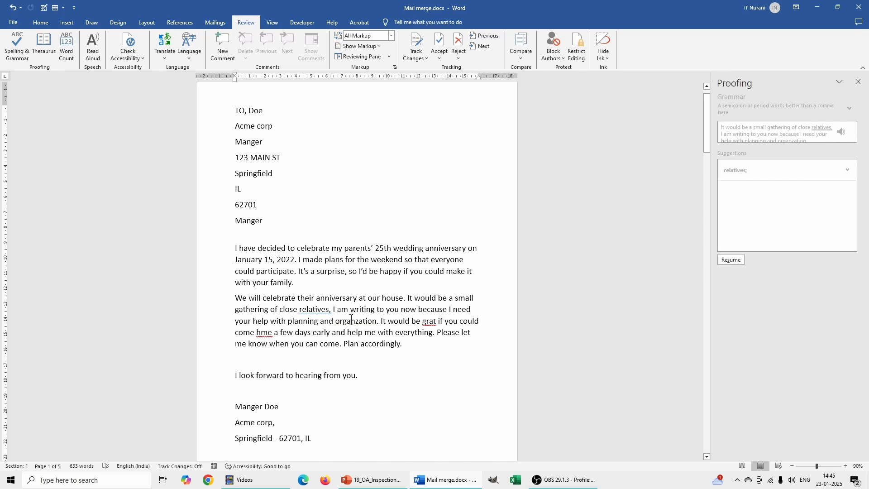
double_click(358, 325)
left_click(358, 326)
left_click(316, 313)
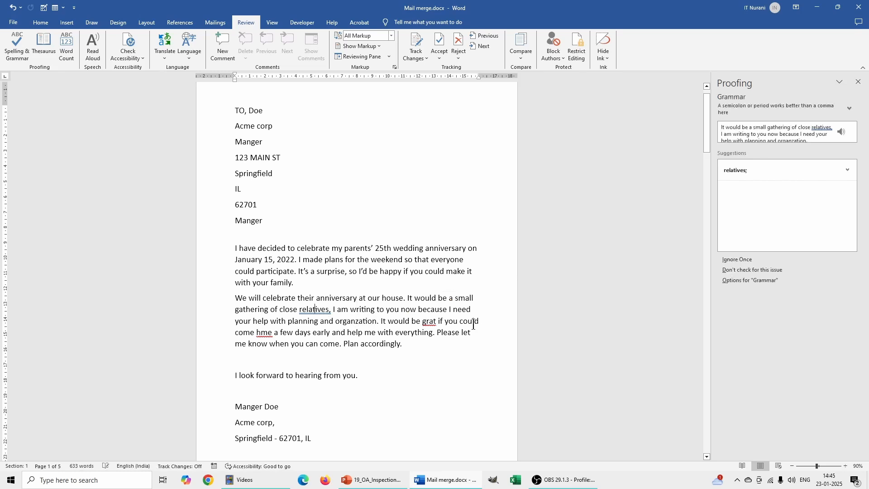
left_click(432, 323)
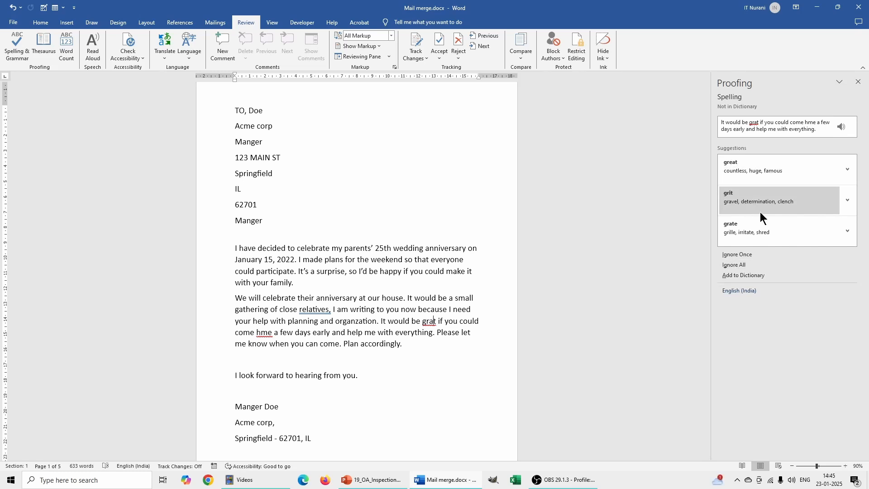
- Replace grat and hme with great and home, ignore the comma issue after relatives once, and close the completion message
left_click(753, 168)
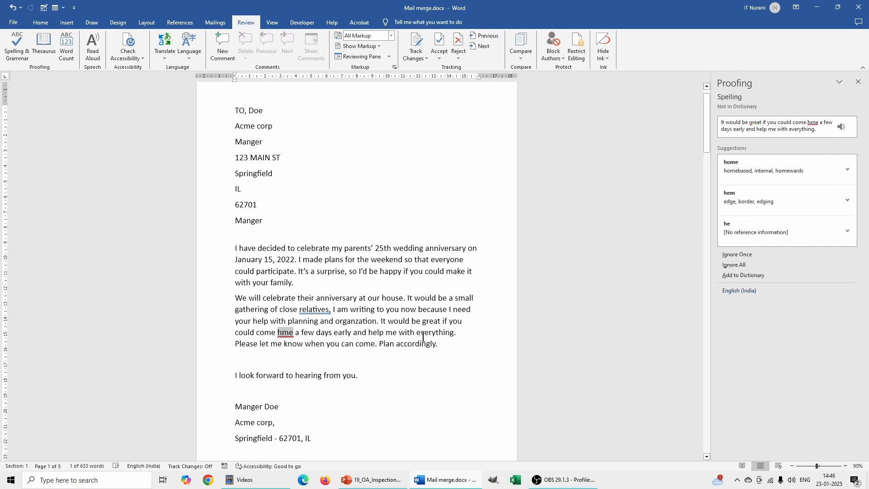
left_click(772, 167)
left_click(409, 378)
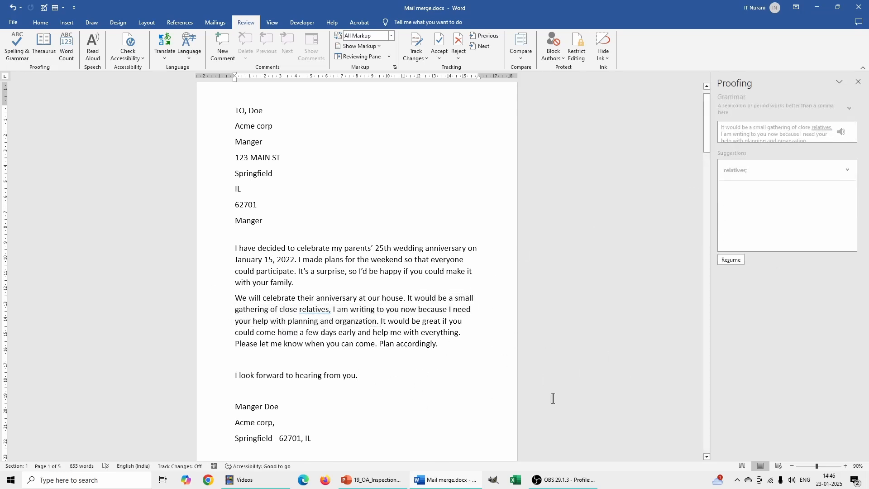
left_click(314, 311)
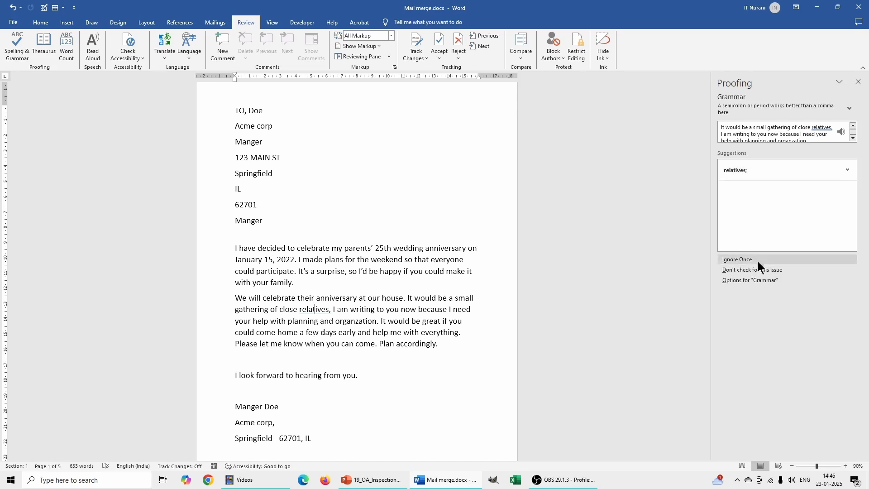
left_click(743, 260)
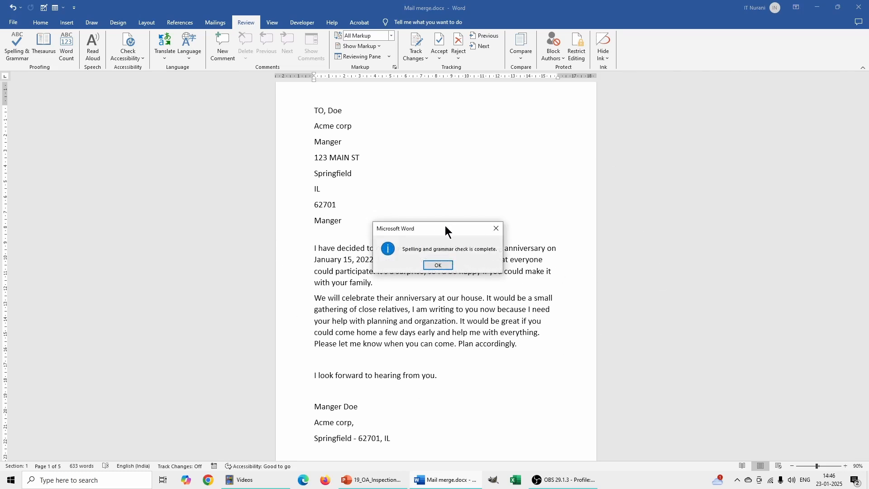
left_click_drag(447, 227, 451, 170)
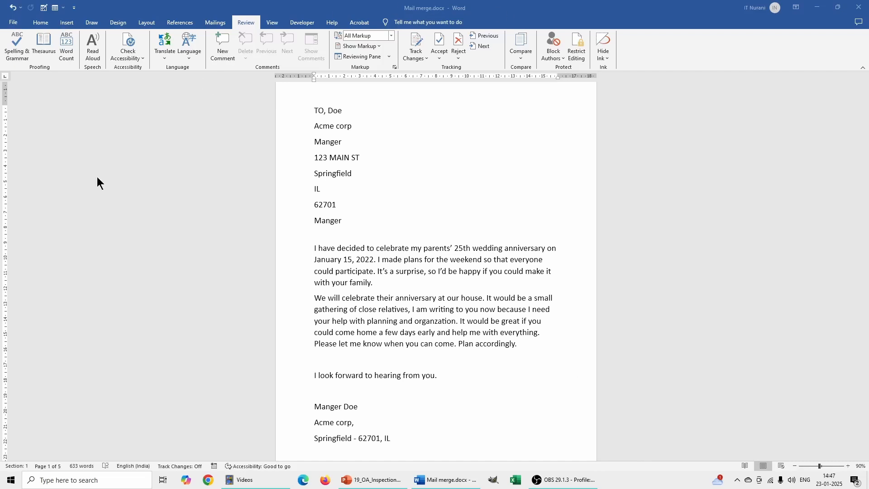
- Open Word Options and review the Proofing settings without changing them
left_click(14, 26)
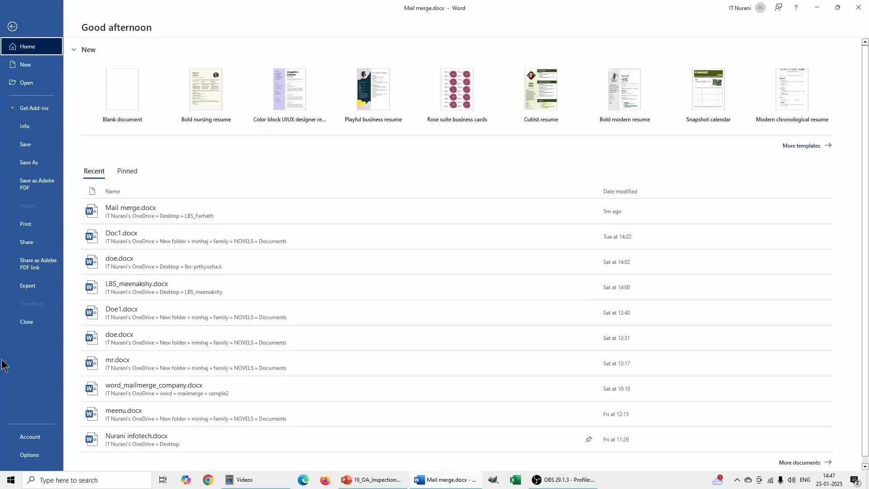
left_click(31, 454)
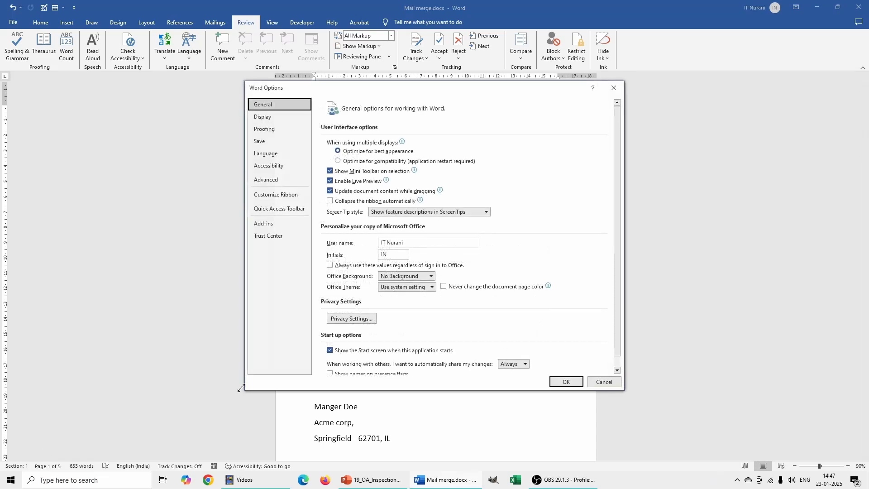
left_click(267, 128)
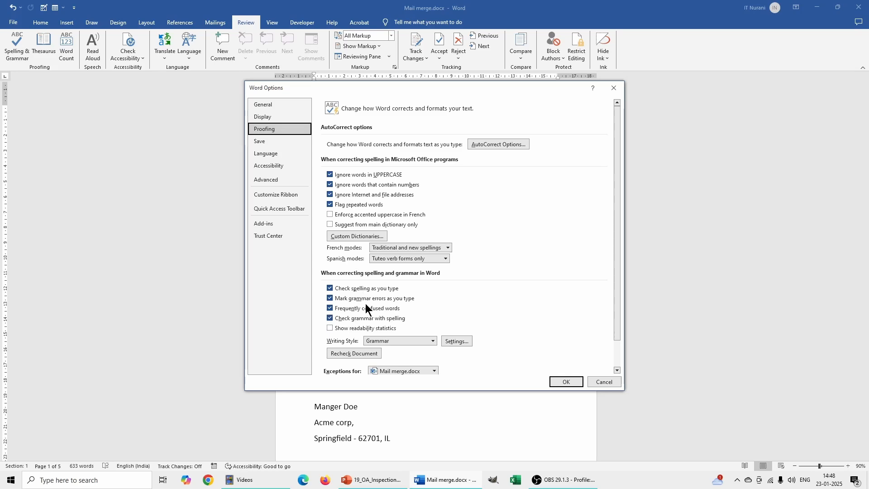
left_click(568, 381)
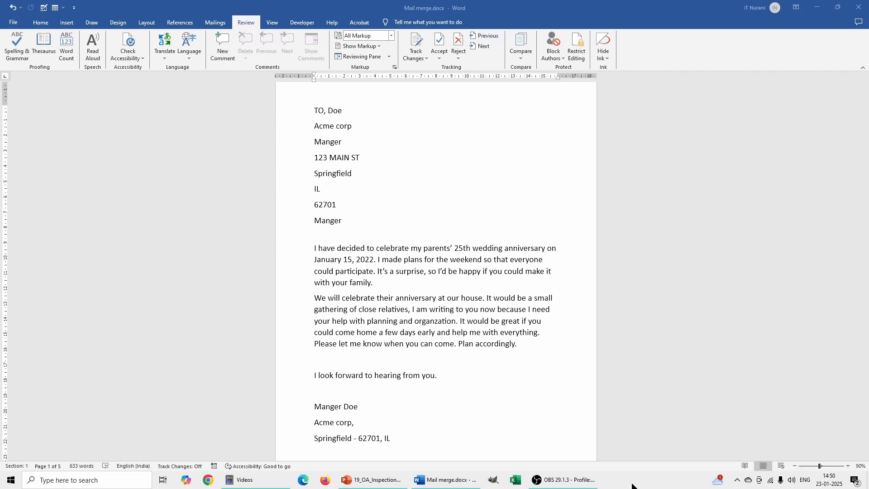
- In Proofing options, enable hiding spelling errors and grammar errors in this document only
left_click(14, 22)
left_click(25, 457)
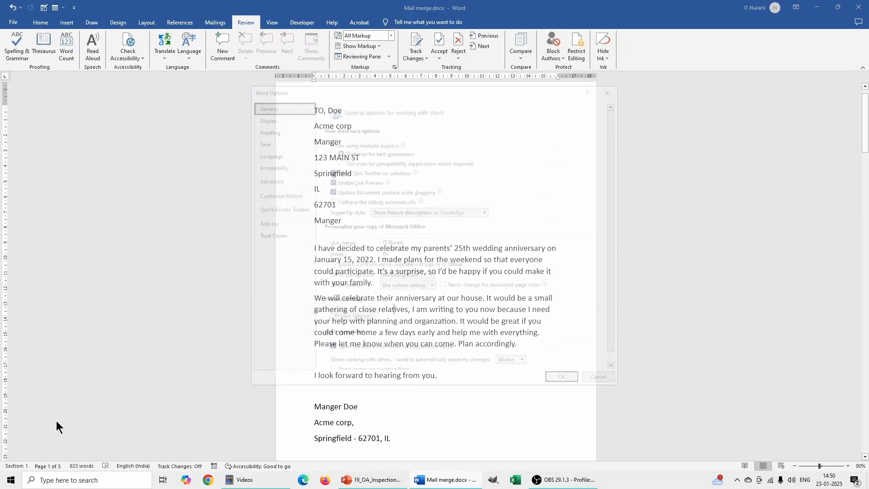
left_click(269, 130)
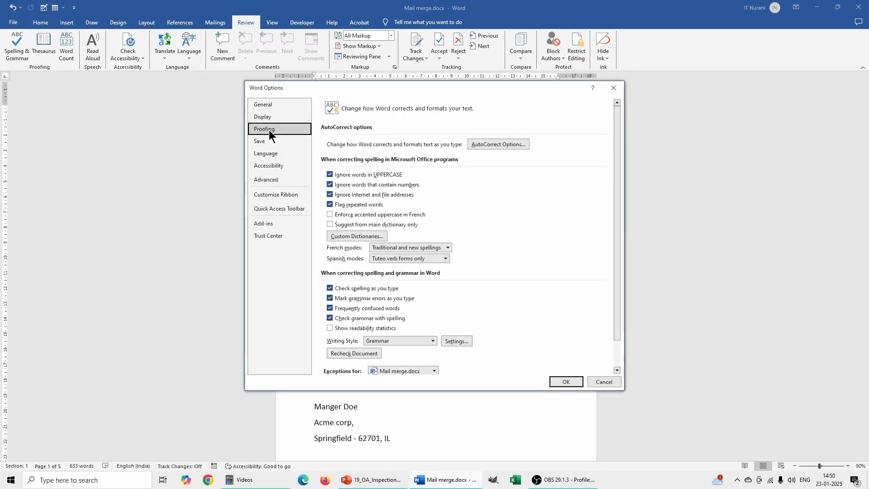
scroll(620, 221, "down", 2)
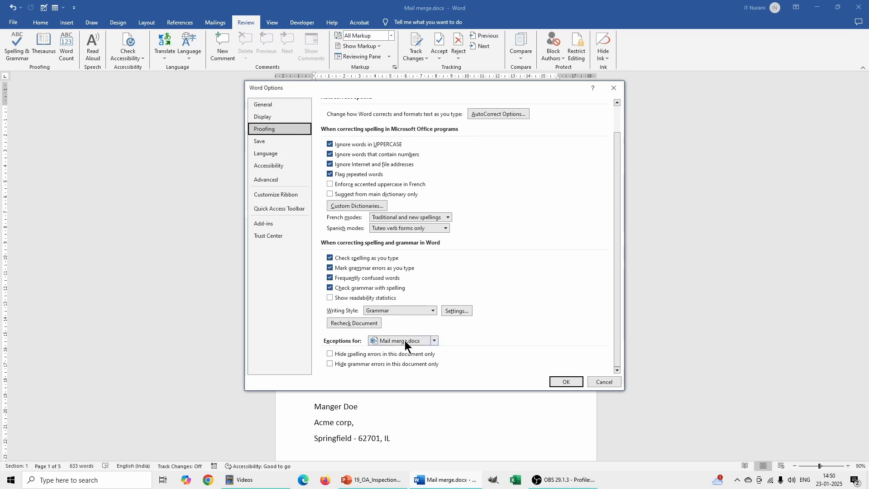
left_click(331, 354)
left_click(330, 365)
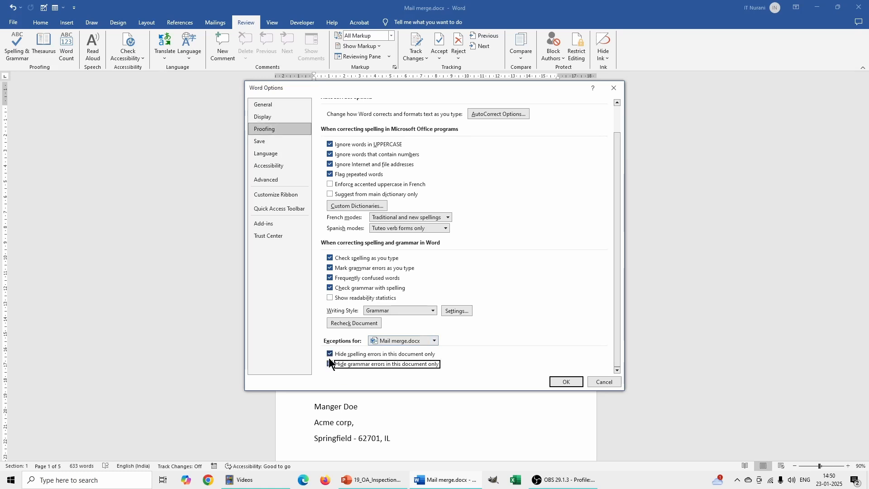
left_click(559, 380)
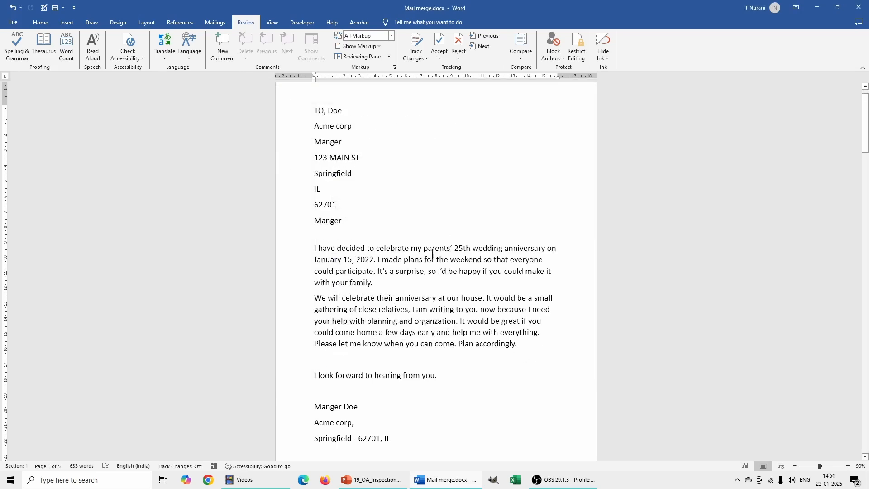
- Undo the last edit, remove the a from celebrate, and run the spelling check again
key("ctrl+z")
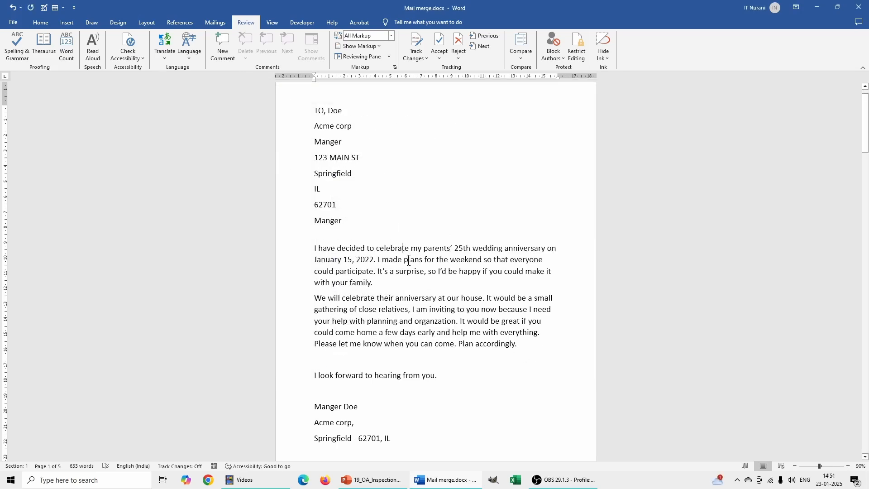
left_click(402, 249)
key("BackSpace")
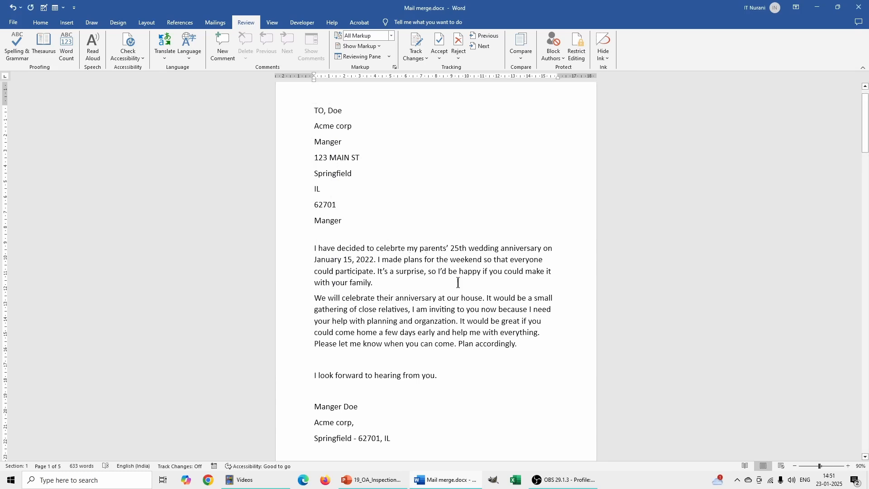
left_click(366, 272)
key("F7")
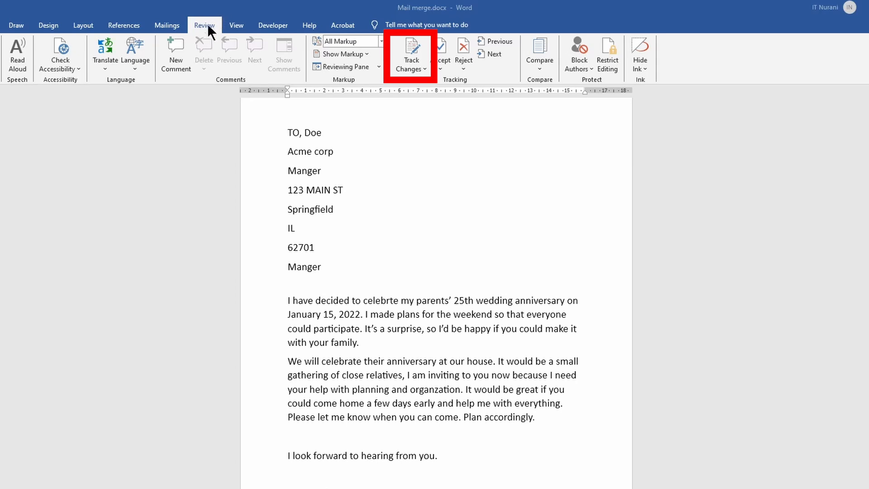
- Turn on Track Changes and delete a letter from decided as a tracked deletion
left_click(421, 71)
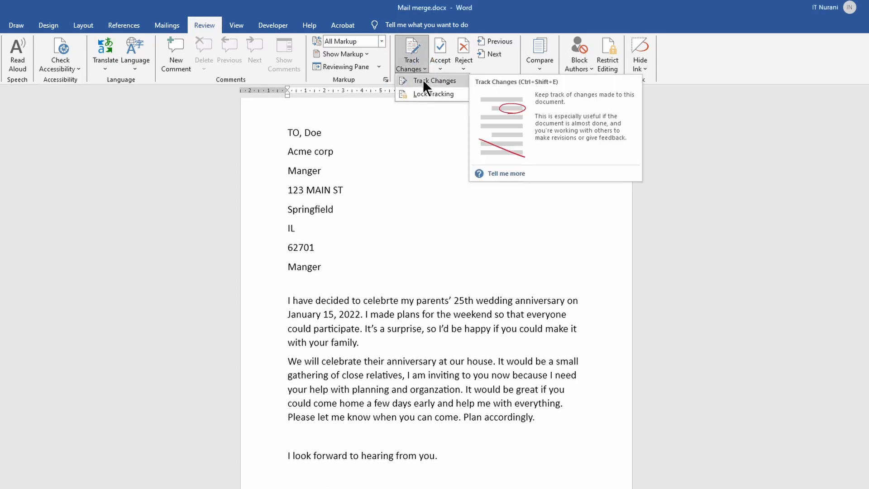
left_click(423, 80)
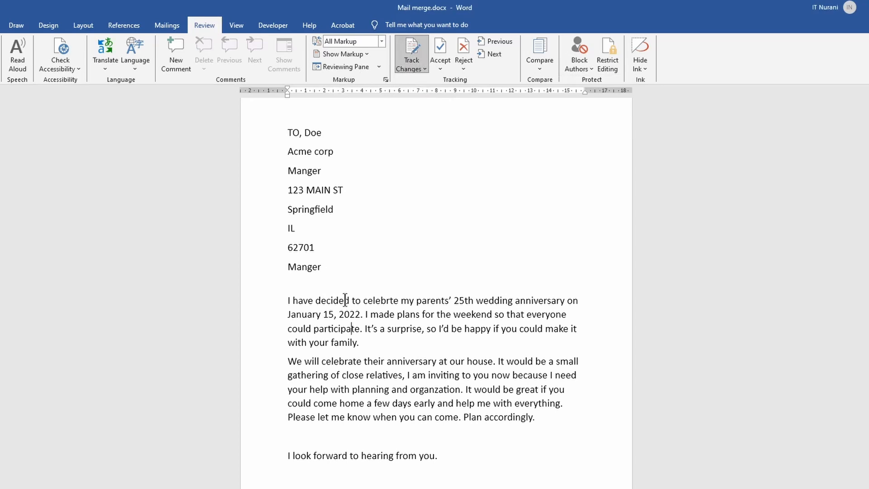
key("BackSpace")
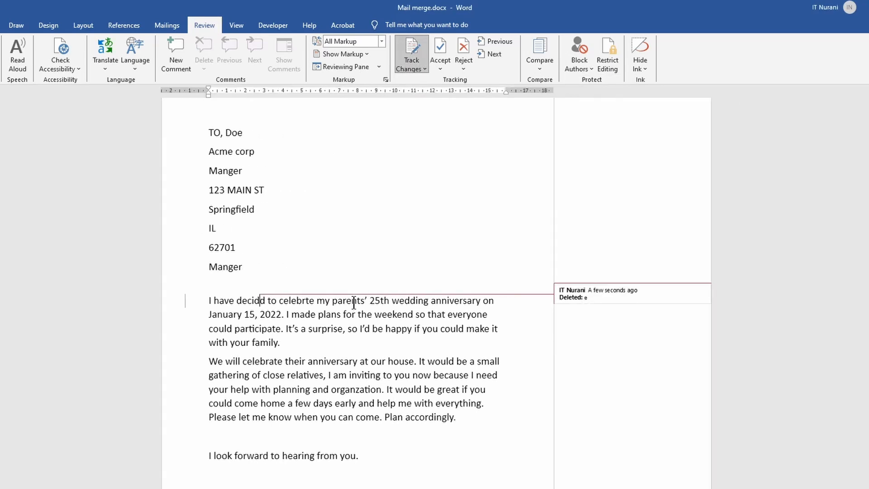
- With Track Changes on, insert an a into celebrate, a d after surprise, and the word in after planning
left_click(304, 301)
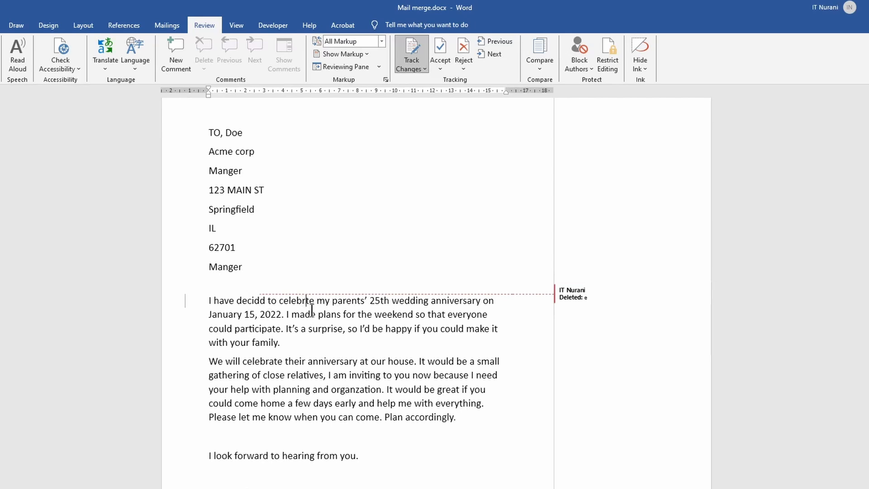
type("a")
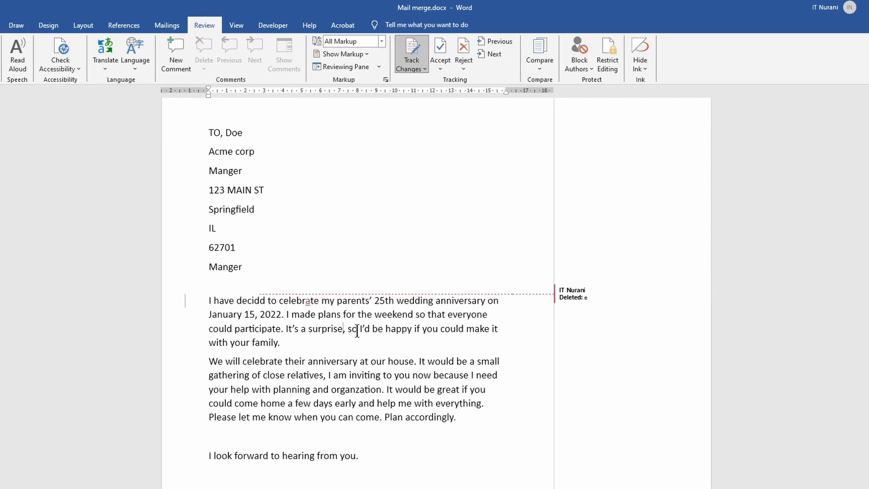
type("d")
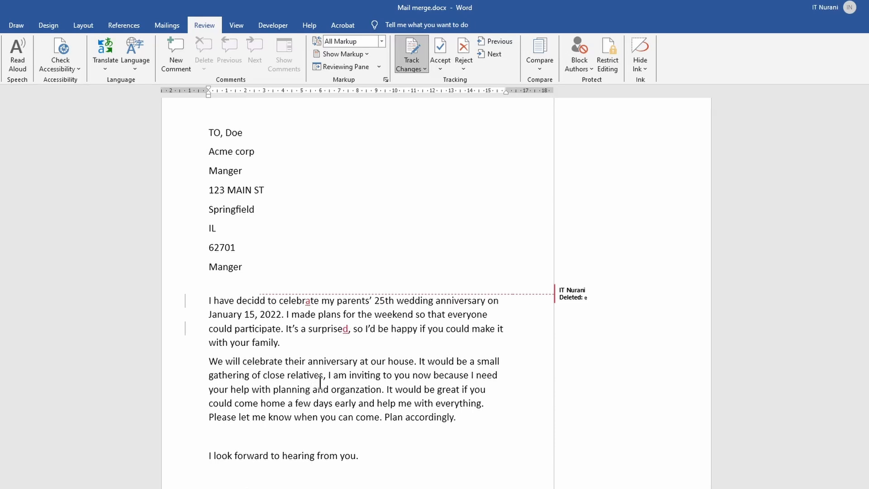
type("in")
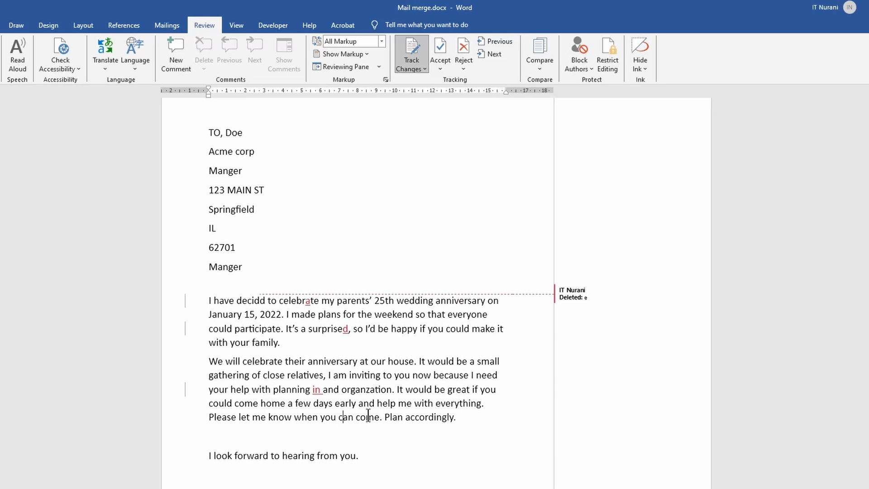
- Insert tracked letters into can, after come, and into with in the second paragraph
left_click(349, 417)
type("d")
left_click(383, 417)
type("dg")
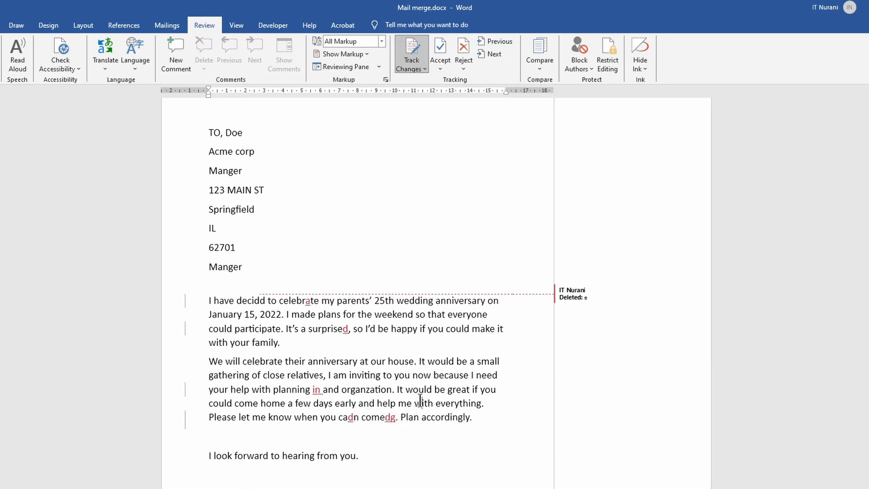
left_click(422, 403)
type("bij")
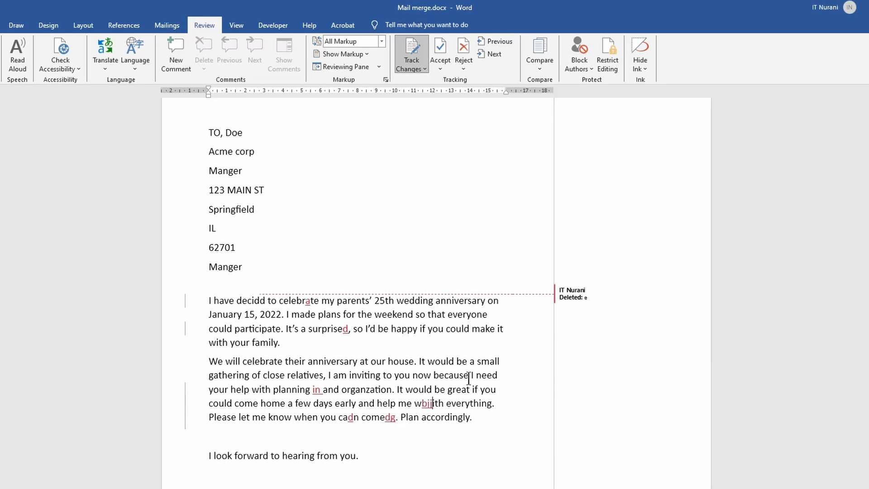
- Reject the tracked deletion in decided and move on to the next change
left_click(317, 456)
mouse_move(260, 305)
left_click(439, 66)
left_click(444, 66)
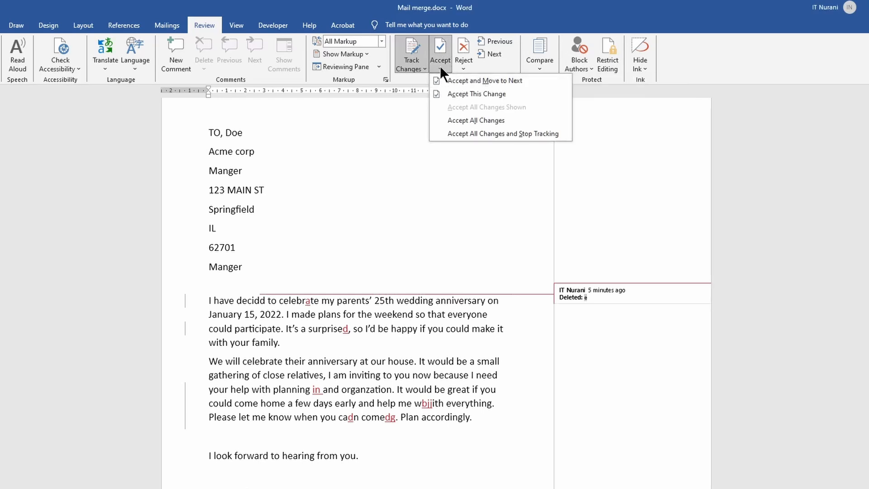
left_click(465, 64)
left_click(474, 79)
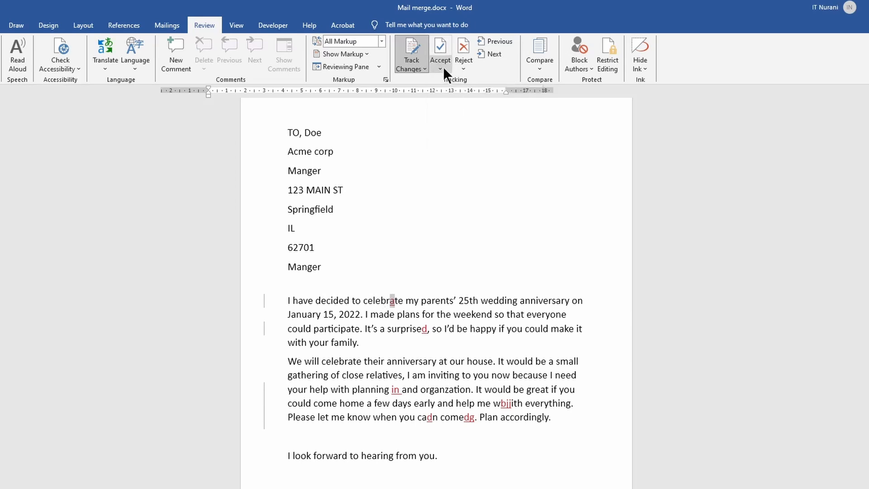
- Accept the tracked insertions in celebrate and surprised one at a time
left_click(443, 67)
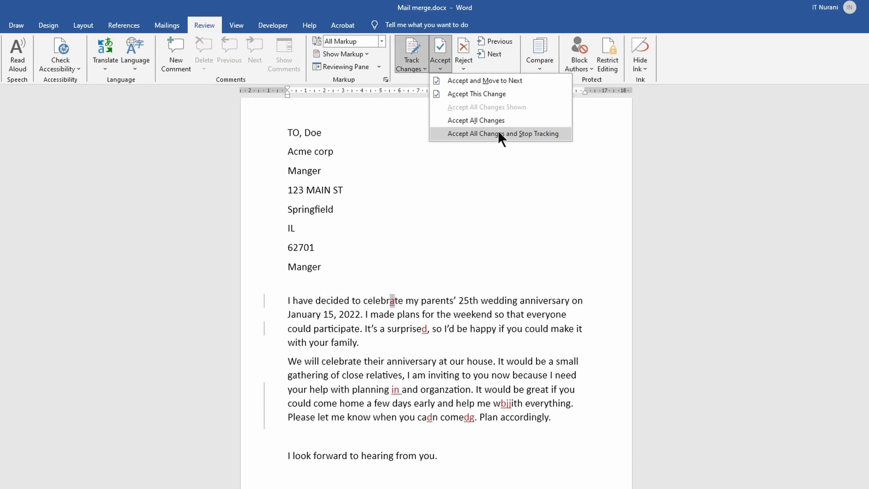
left_click(464, 67)
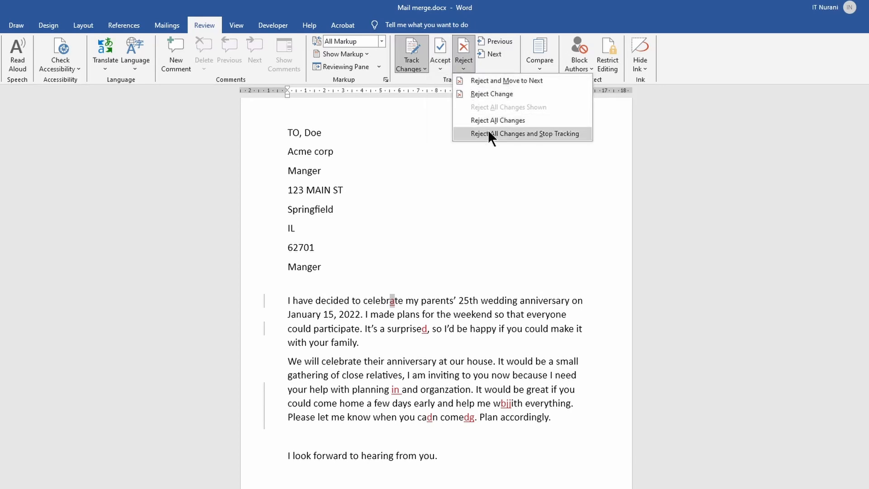
left_click(441, 45)
left_click(441, 45)
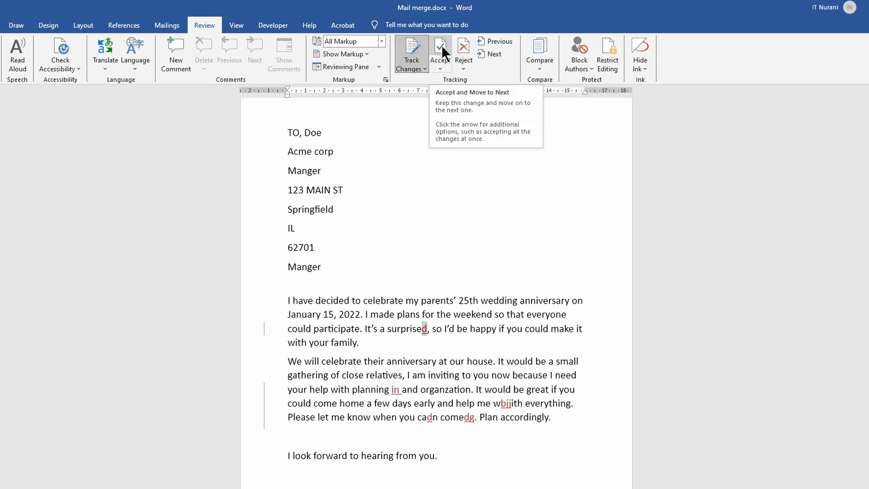
left_click(443, 47)
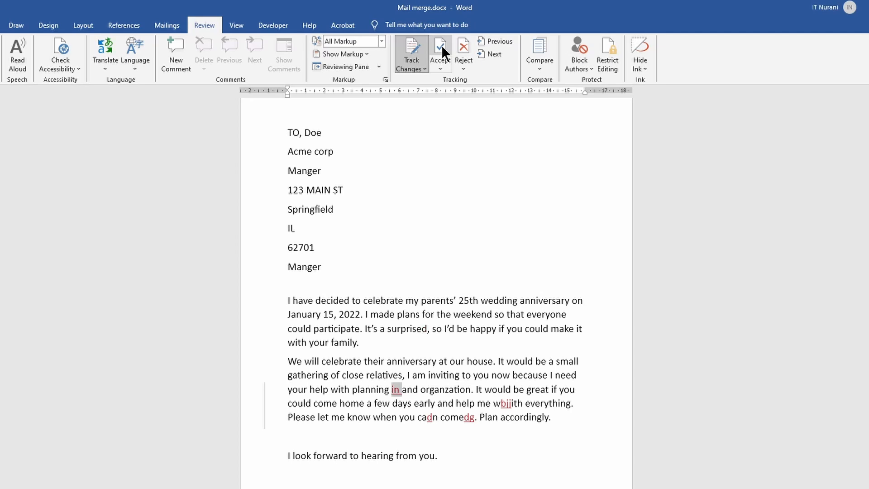
- Reject the remaining tracked insertions in planning, with, can and come, and dismiss the closing message
left_click(465, 54)
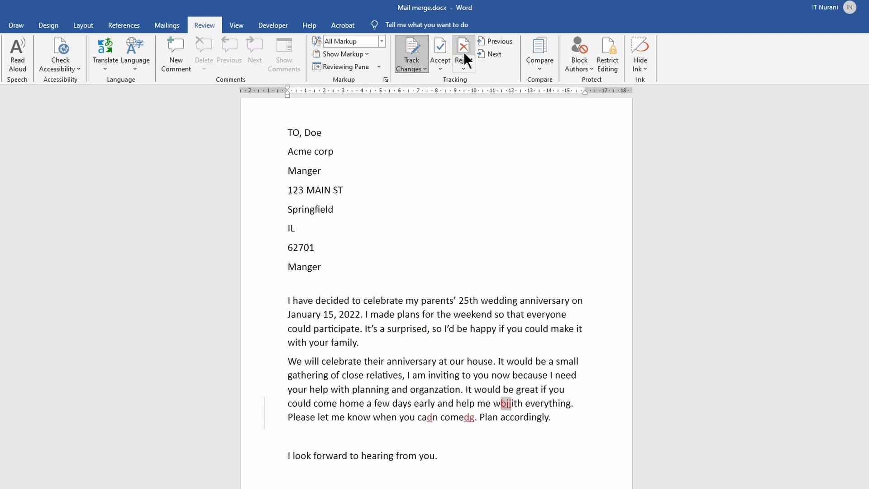
left_click(463, 53)
left_click(463, 52)
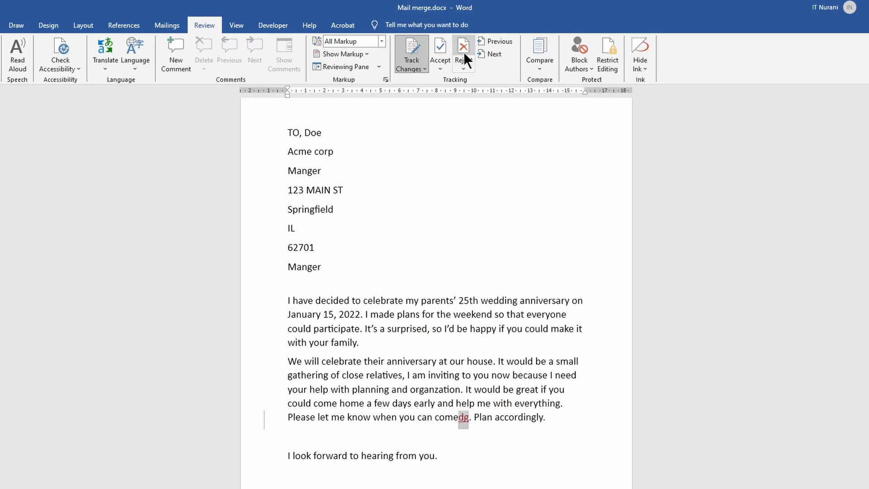
left_click(464, 51)
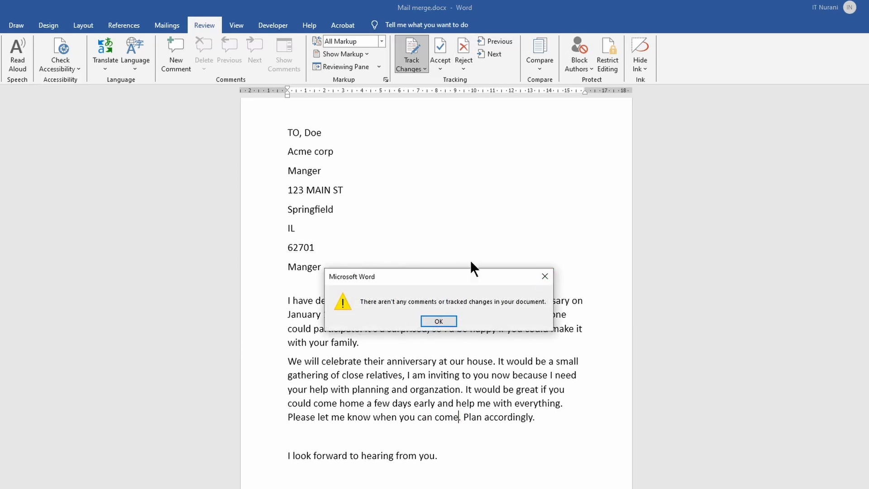
left_click(439, 320)
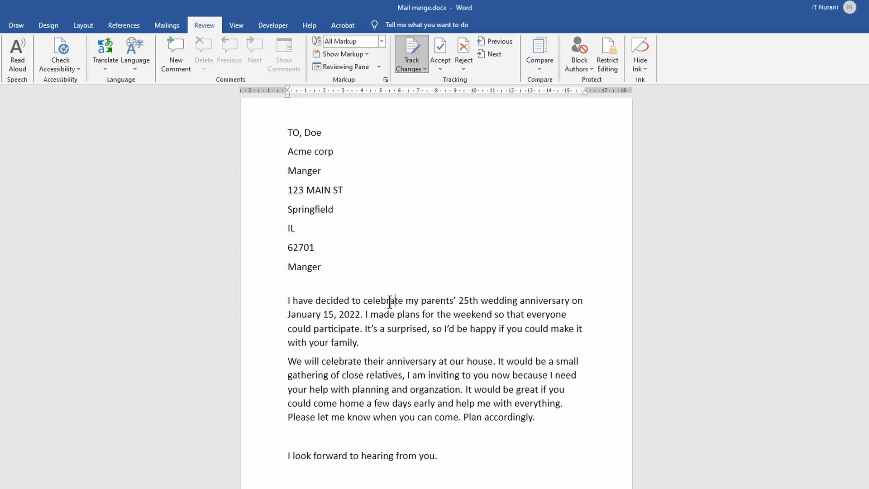
- Add a comment on celebrate reading "Do not change the spelling"
left_click(175, 67)
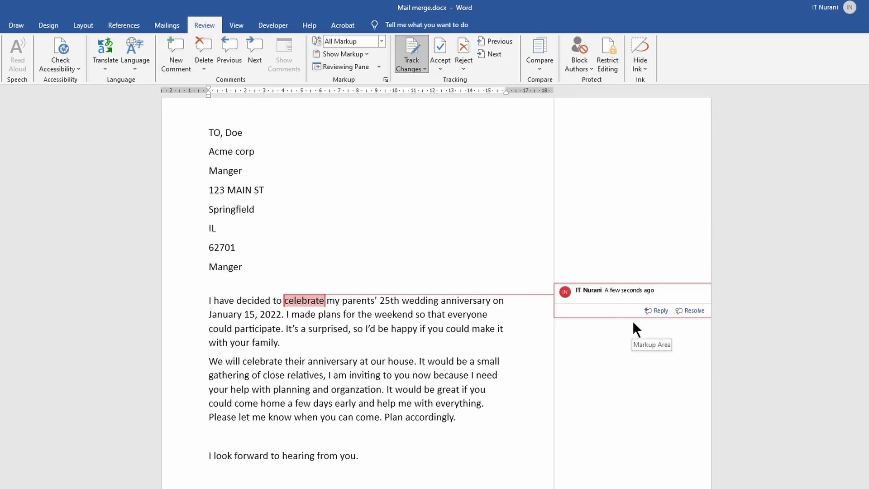
type("Do not chan")
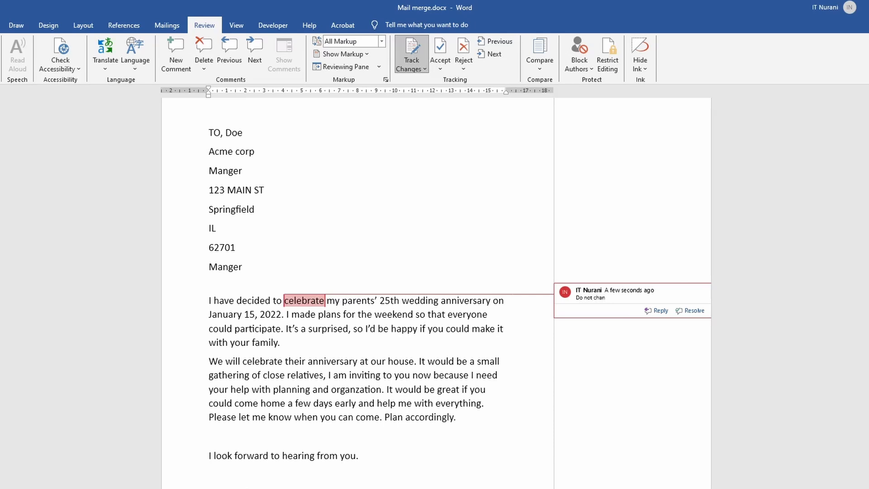
type("ge the spelling")
- Add a comment on the word anniversary reading "No need"
left_click_drag(531, 349, 205, 340)
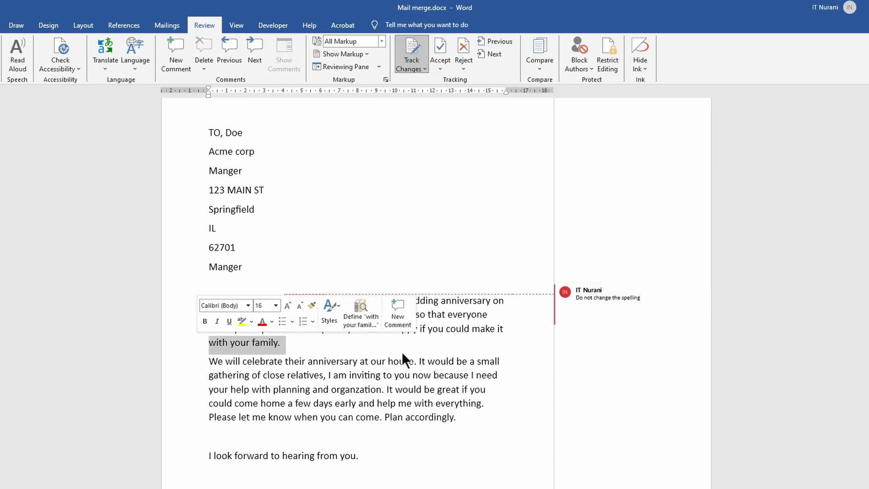
left_click(370, 361)
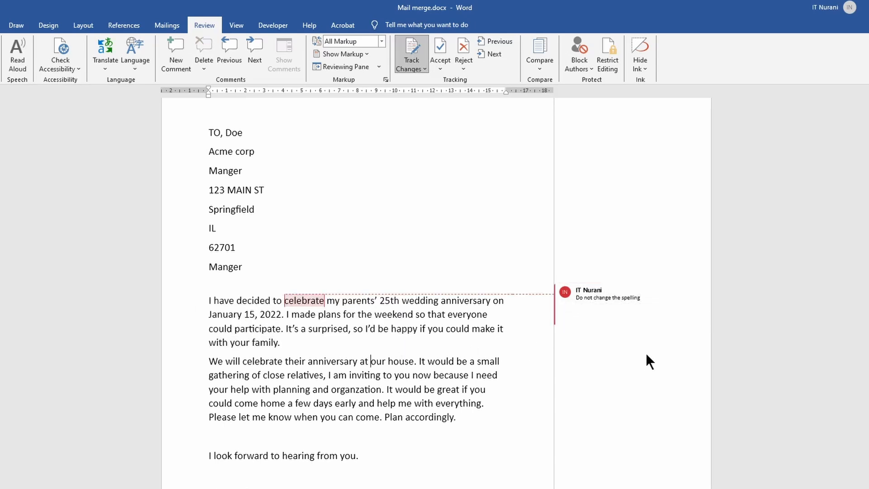
double_click(329, 362)
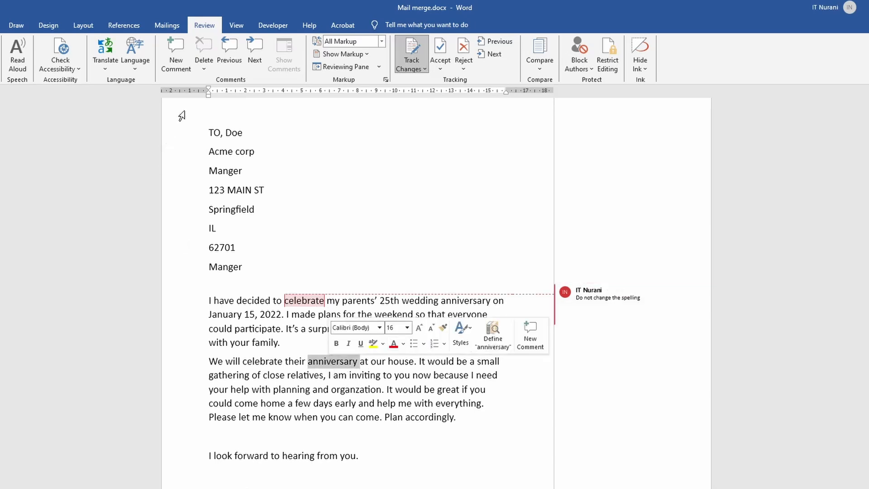
left_click(179, 62)
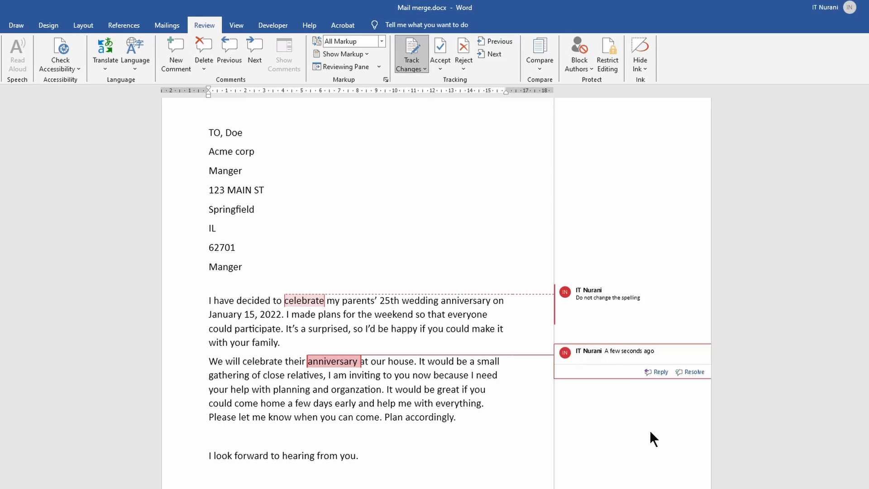
type("No need")
left_click(386, 404)
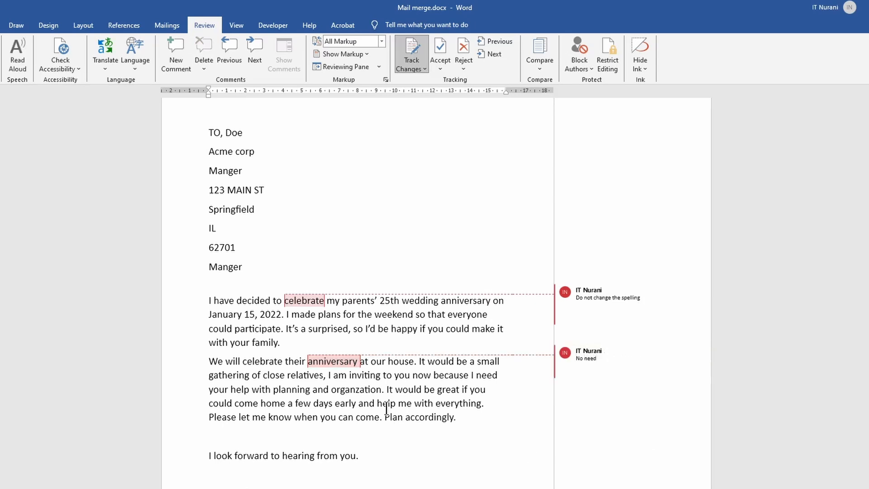
- Step through the document's comments forwards and backwards
mouse_move(577, 308)
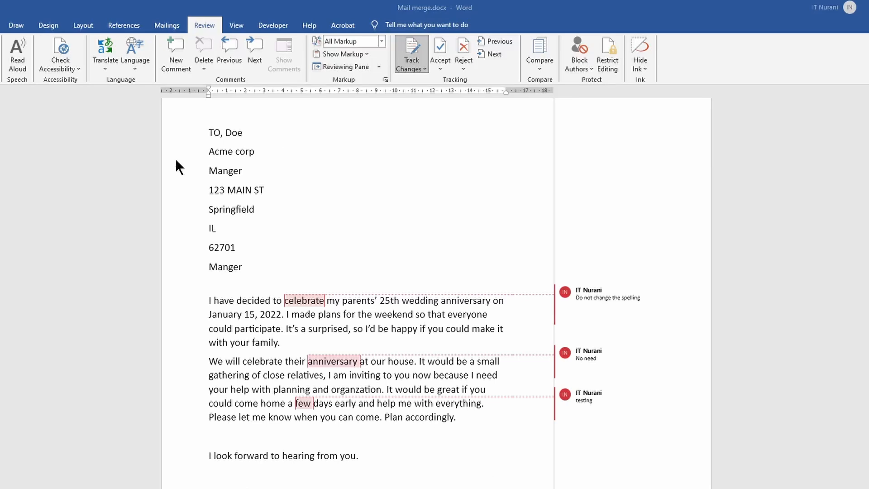
left_click(308, 302)
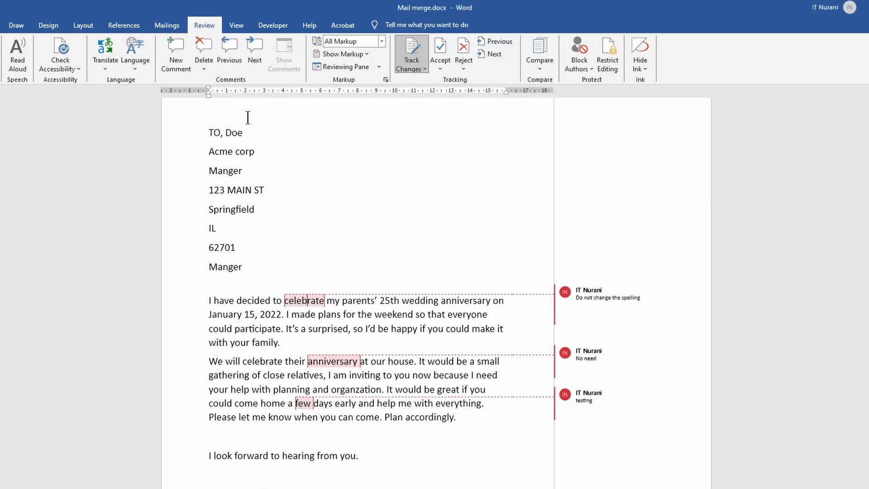
left_click(260, 48)
left_click(260, 48)
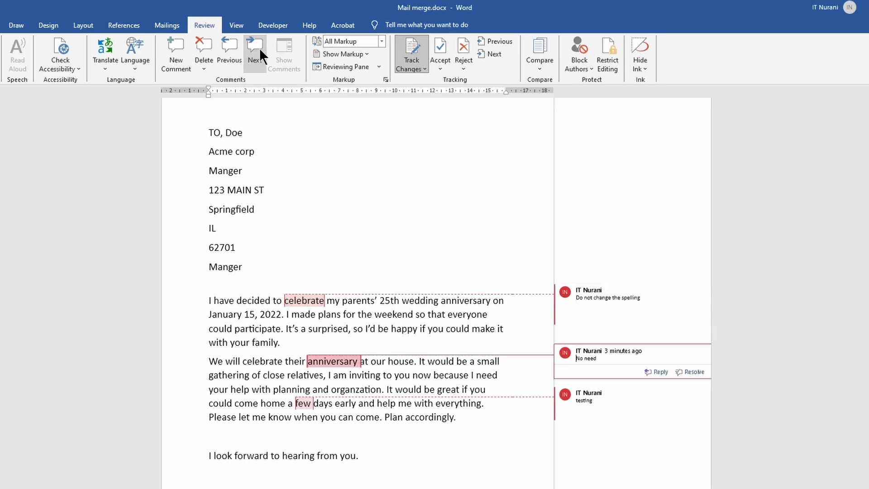
left_click(260, 49)
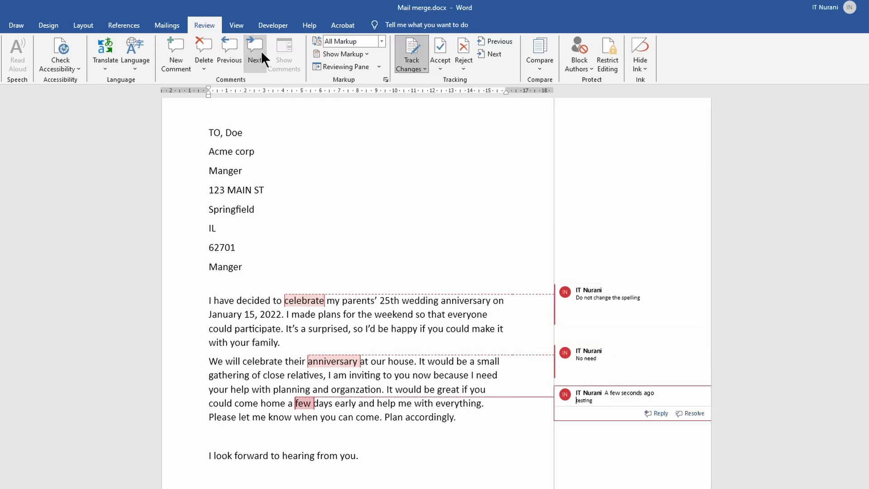
left_click(225, 56)
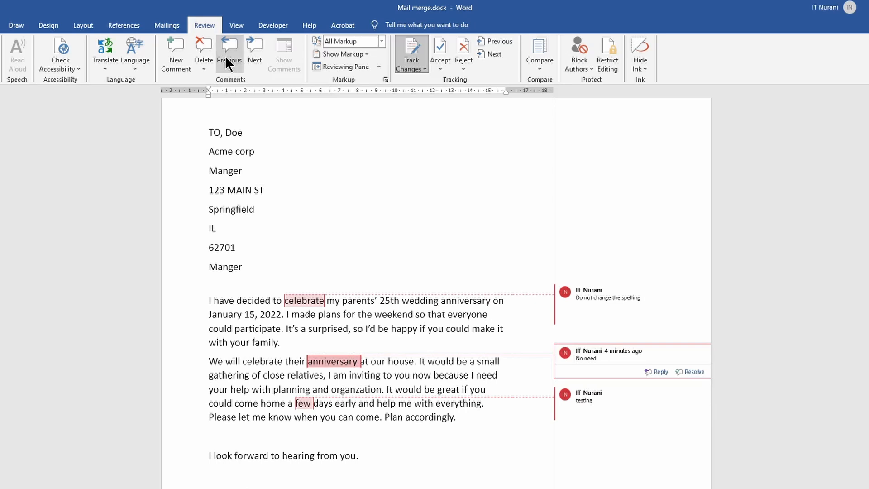
left_click(227, 64)
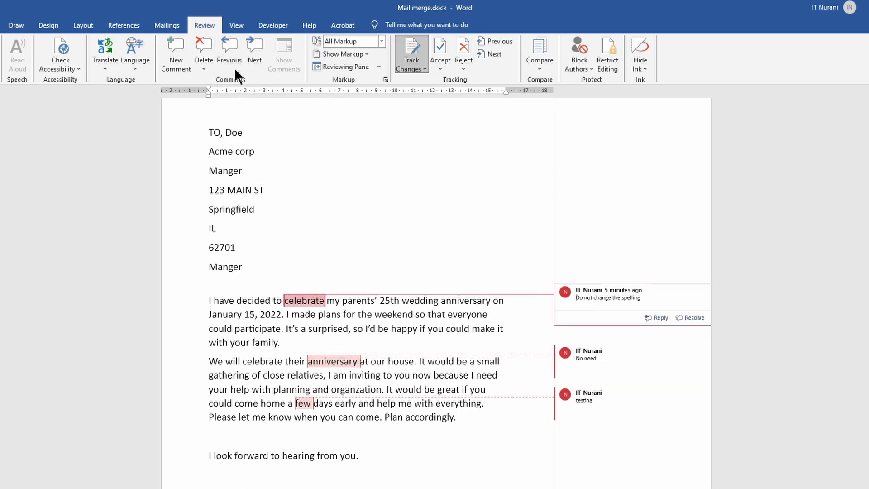
- Delete the comment on celebrate, and delete all remaining comments in the document
left_click(206, 66)
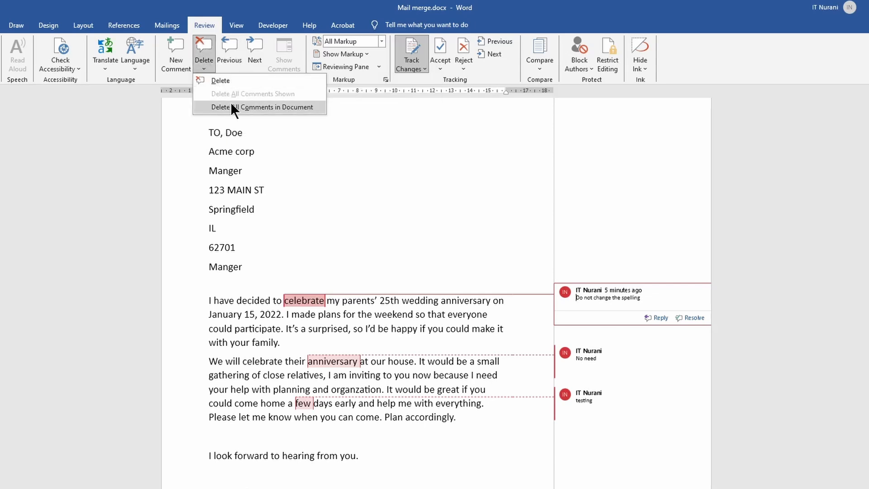
left_click(219, 80)
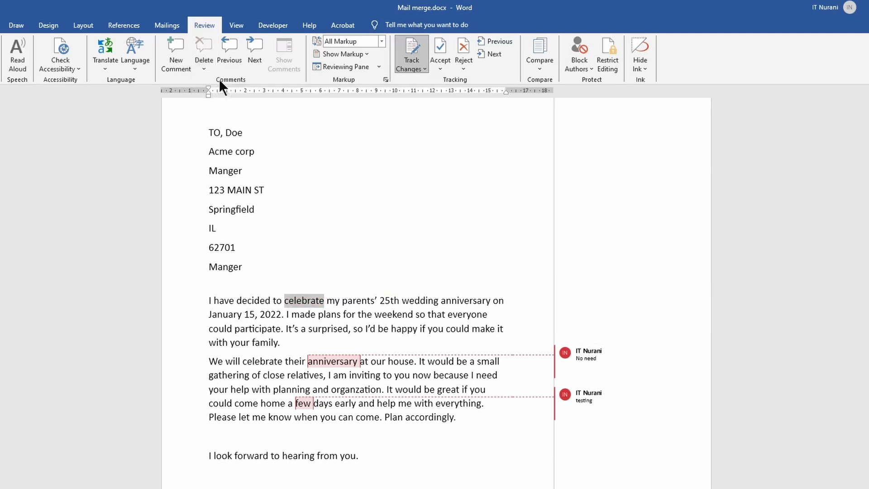
left_click(204, 68)
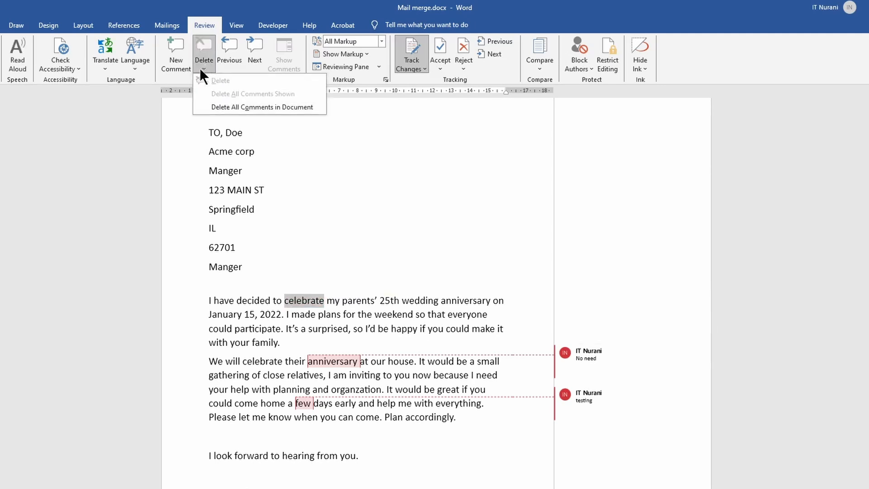
left_click(236, 107)
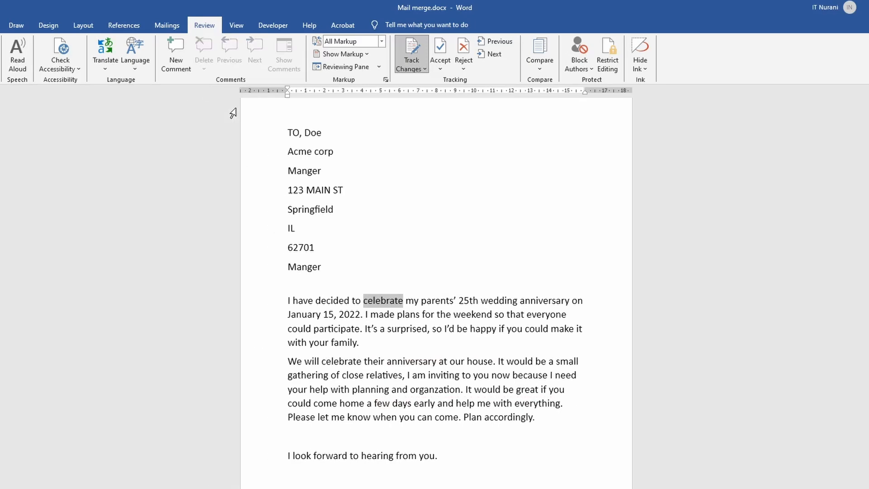
left_click(443, 202)
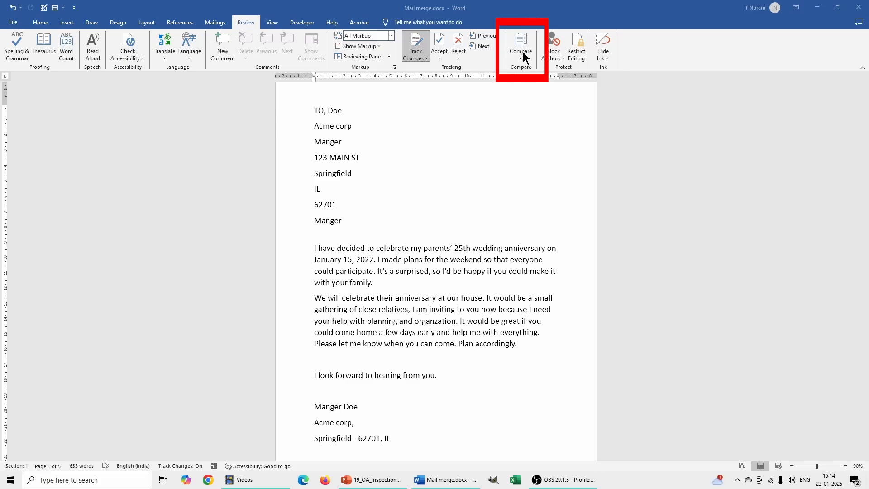
- Open the Compare Documents dialog and the Combine option without comparing or combining any files
left_click(523, 52)
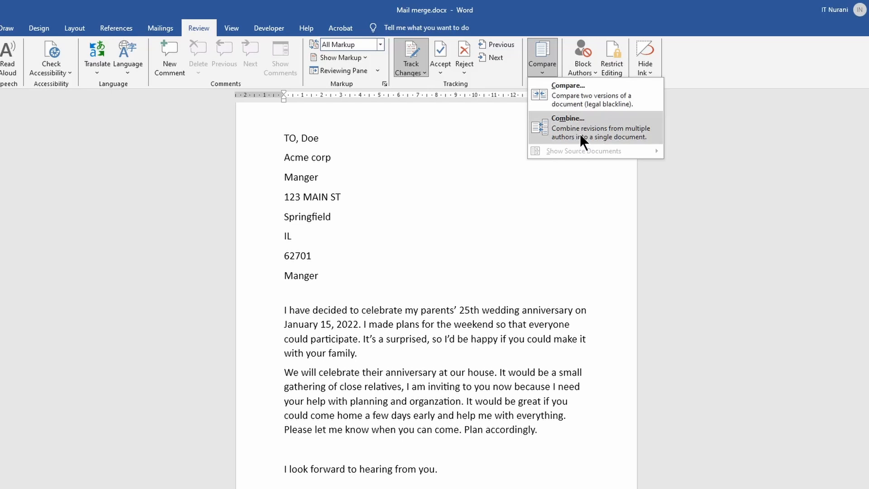
left_click(588, 99)
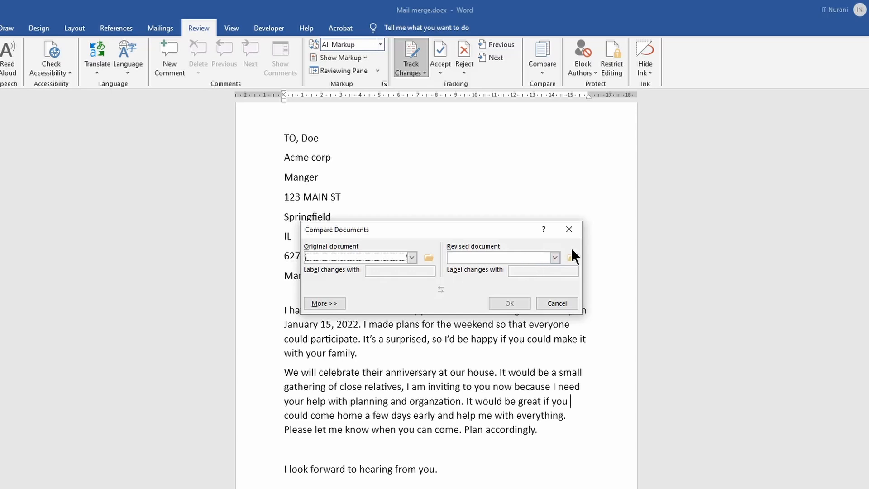
left_click(569, 230)
left_click(540, 73)
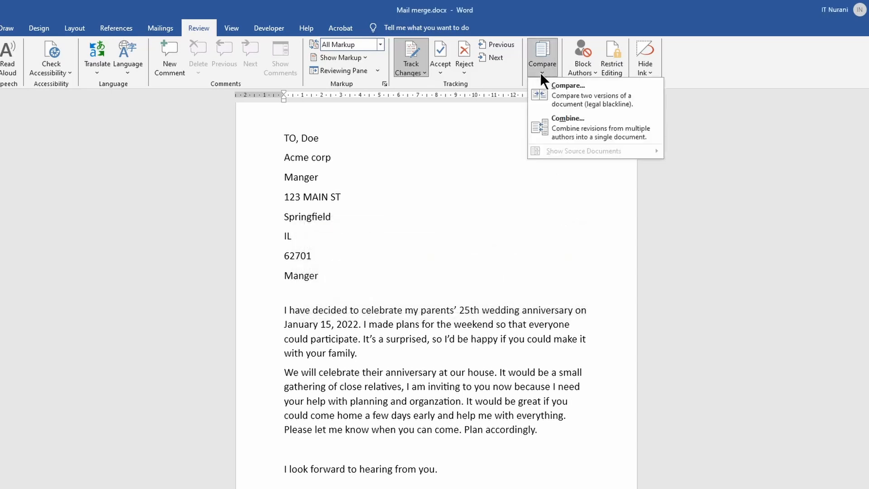
left_click(570, 130)
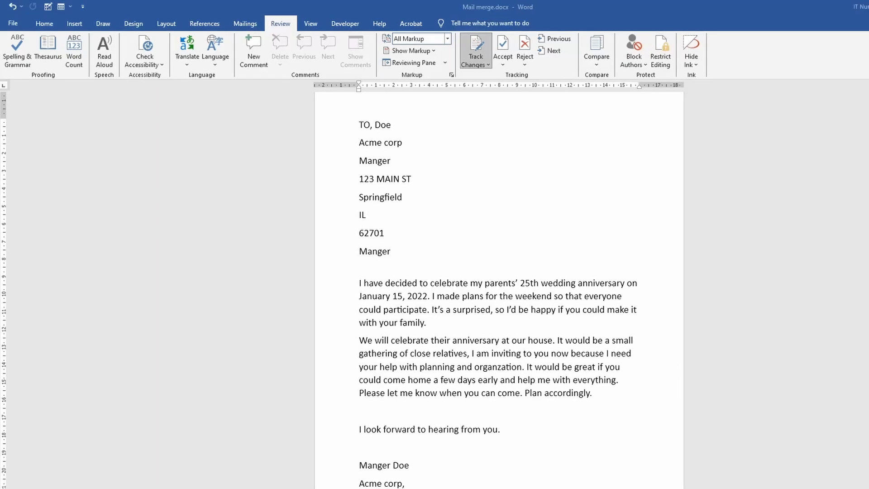
- Inspect the document for hidden content and remove all document properties and personal information
left_click(15, 25)
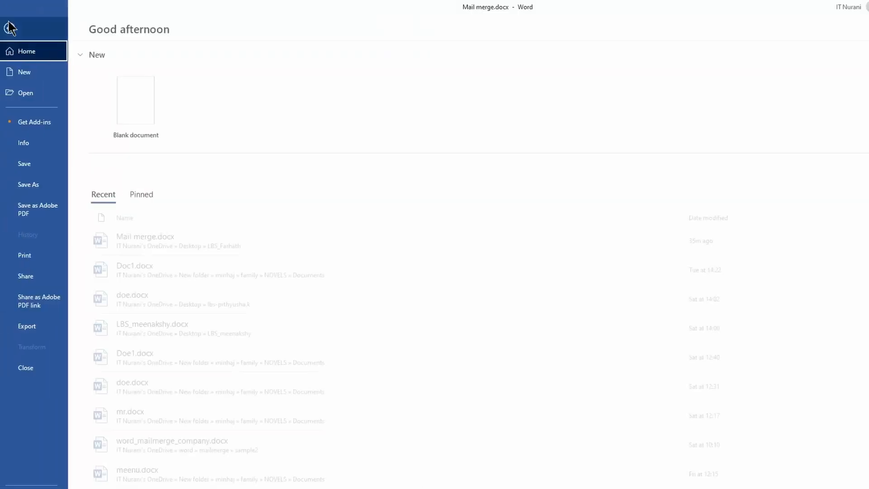
left_click(25, 144)
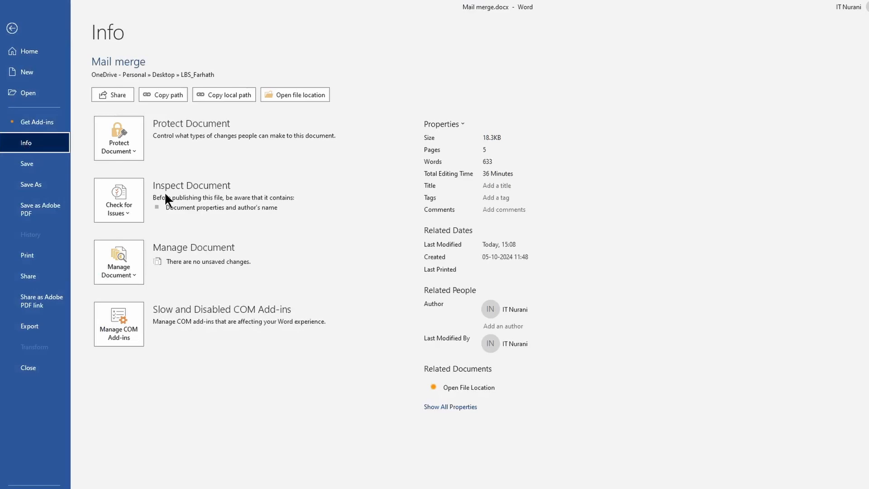
left_click(127, 214)
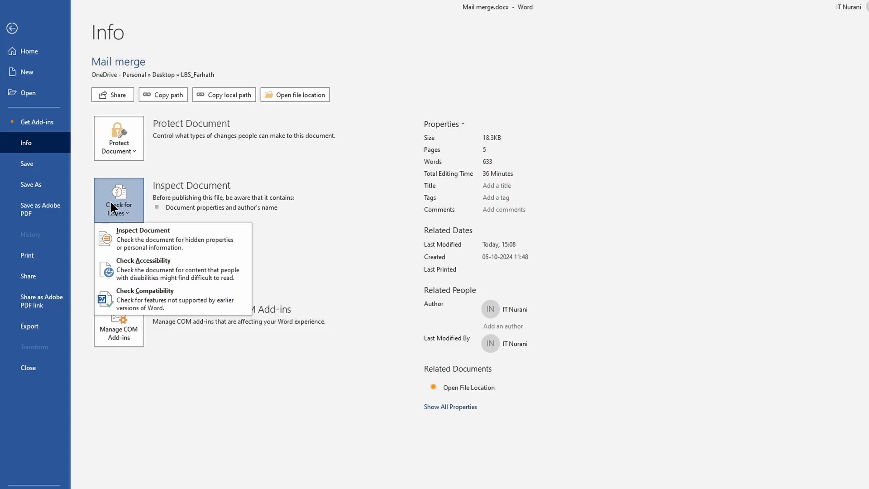
left_click(142, 245)
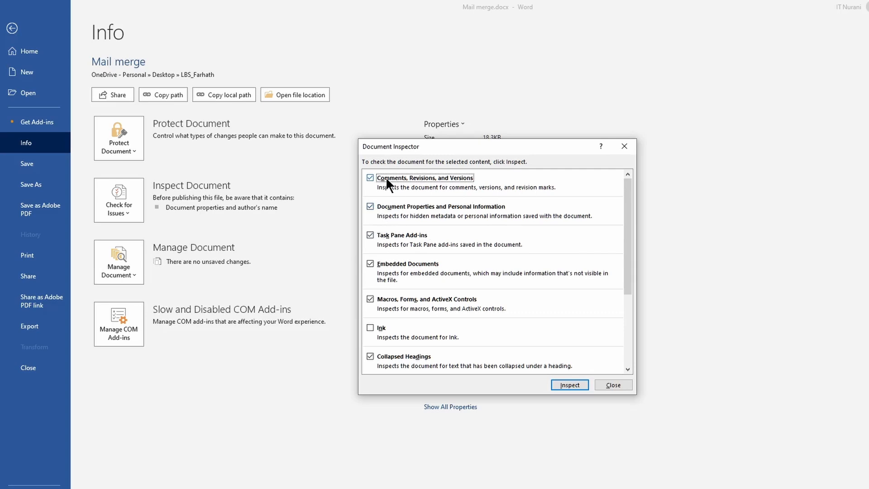
left_click(566, 384)
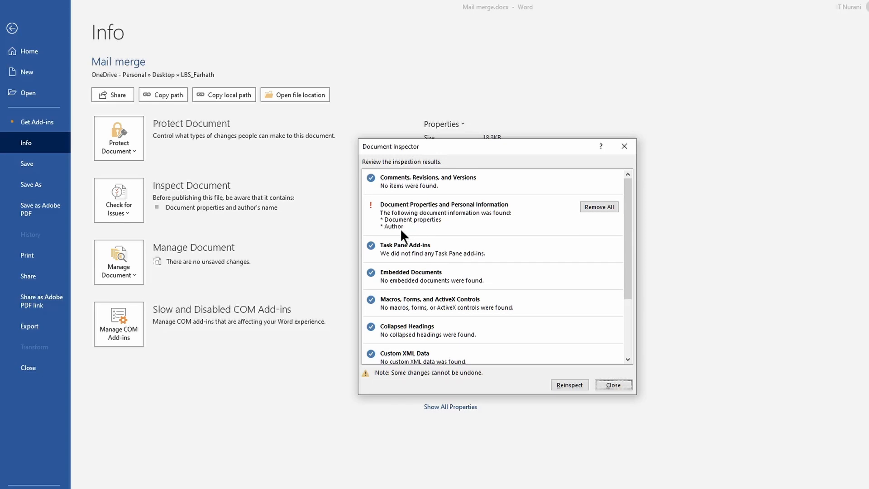
left_click(592, 208)
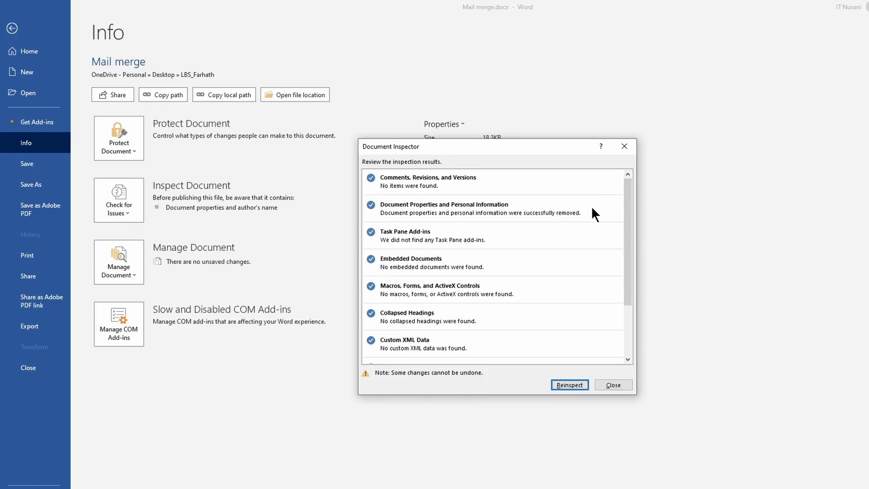
- Reinspect the document and close the Document Inspector
left_click(570, 385)
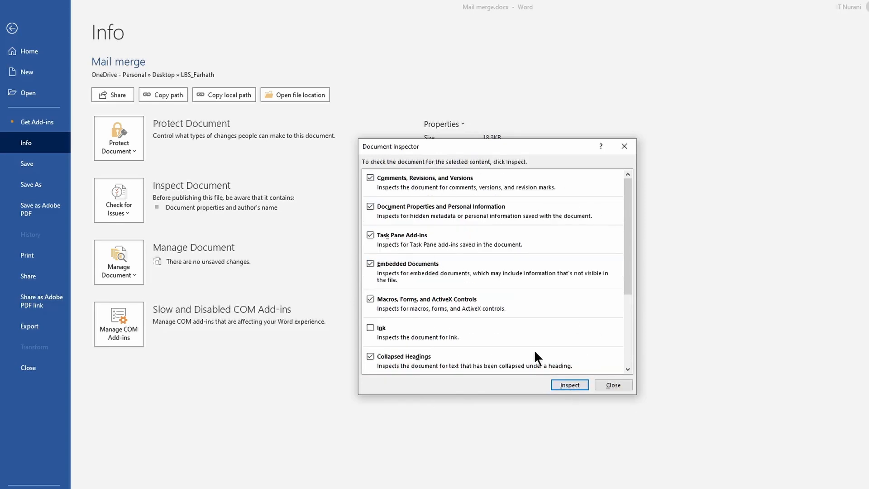
left_click_drag(466, 146, 518, 173)
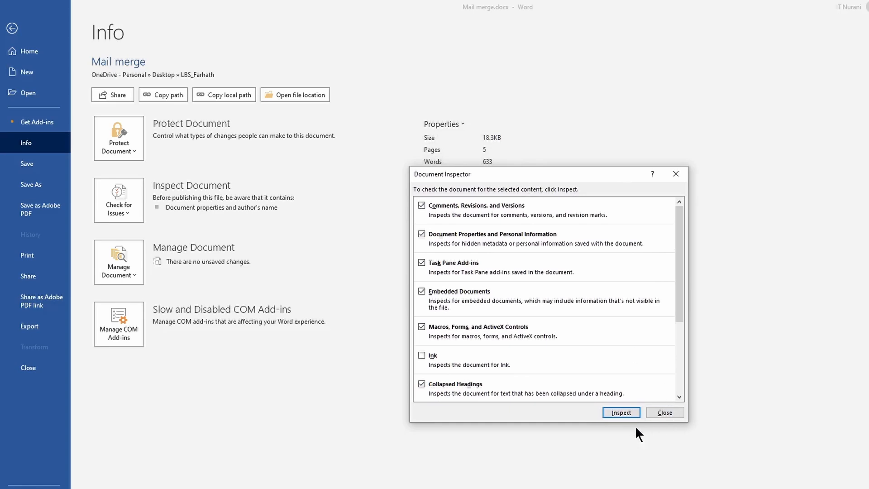
left_click(621, 411)
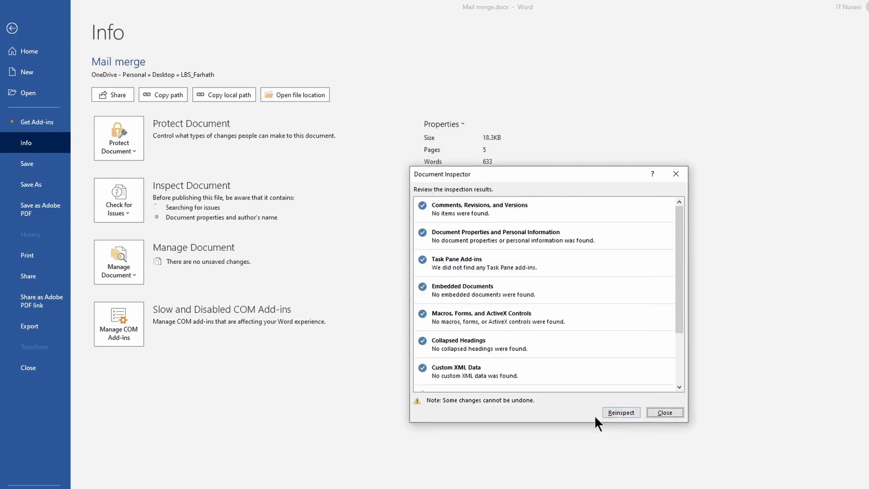
left_click(666, 413)
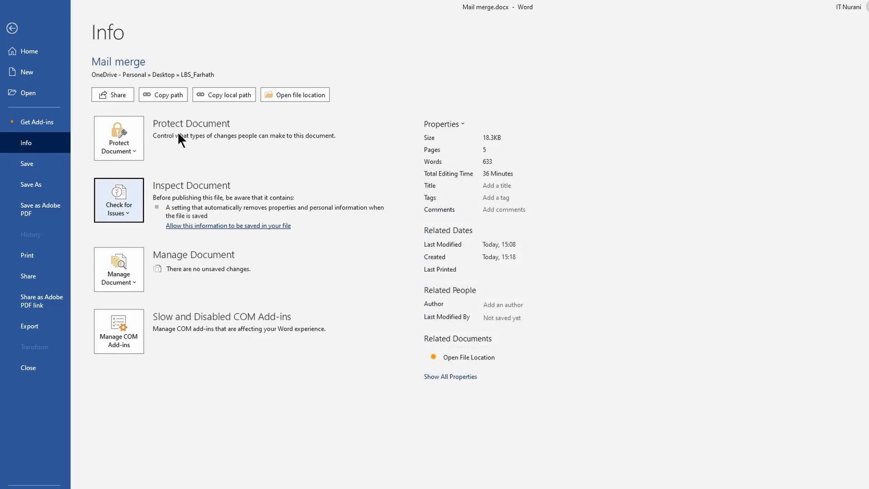
- Mark the document as final and confirm saving it
left_click(128, 149)
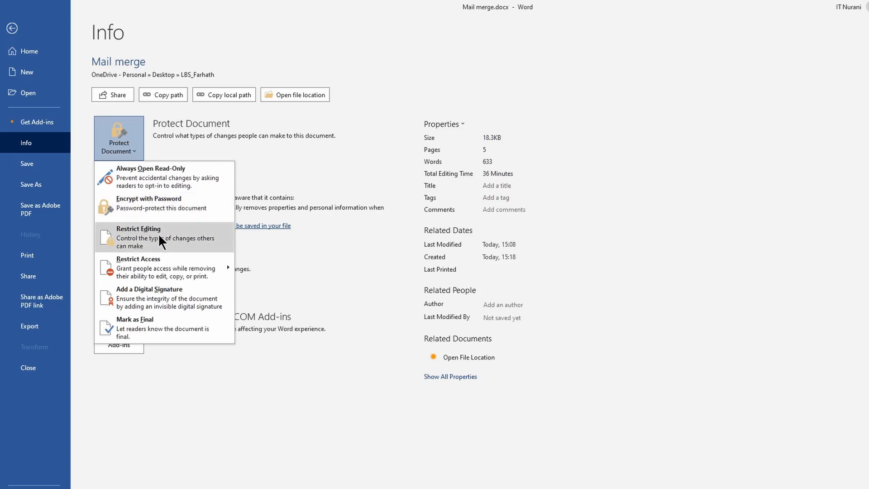
mouse_move(164, 260)
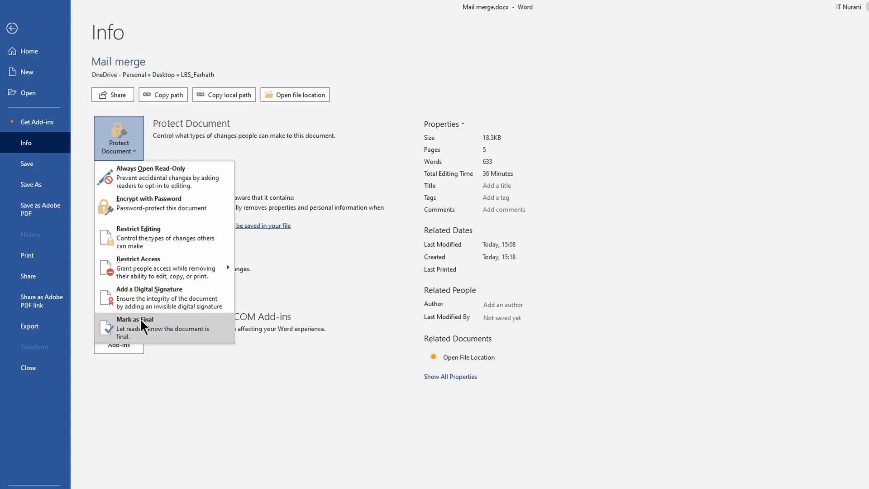
left_click(140, 320)
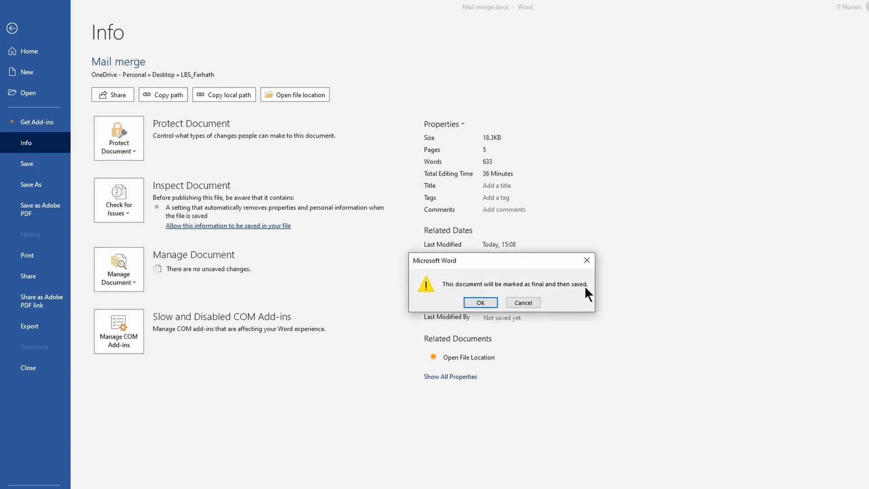
left_click(483, 302)
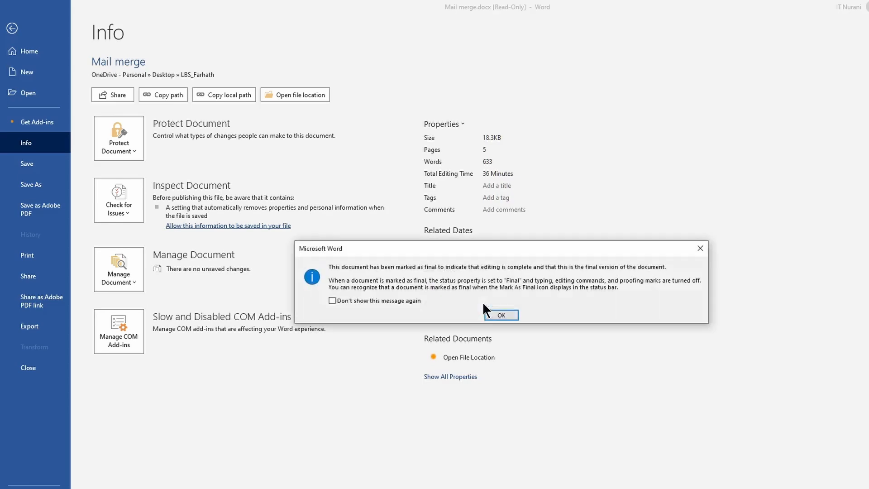
left_click(498, 313)
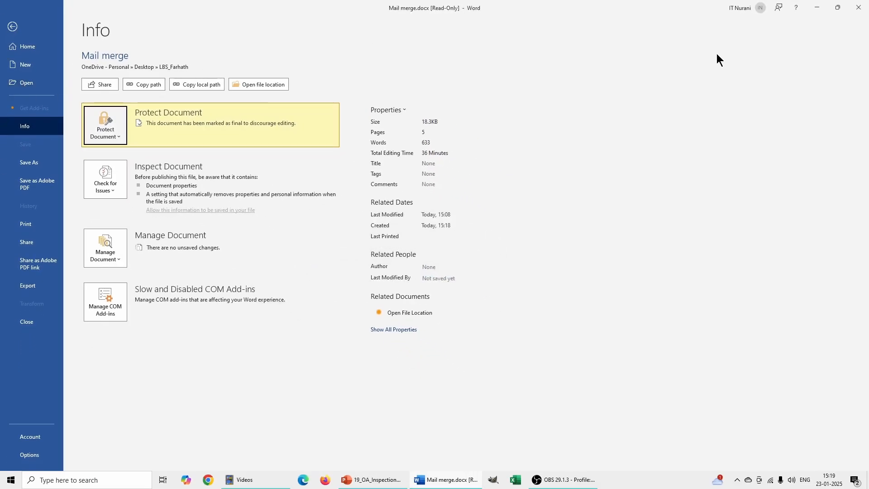
- Close Word and reopen Mail merge.docx from the recent documents list
left_click(860, 10)
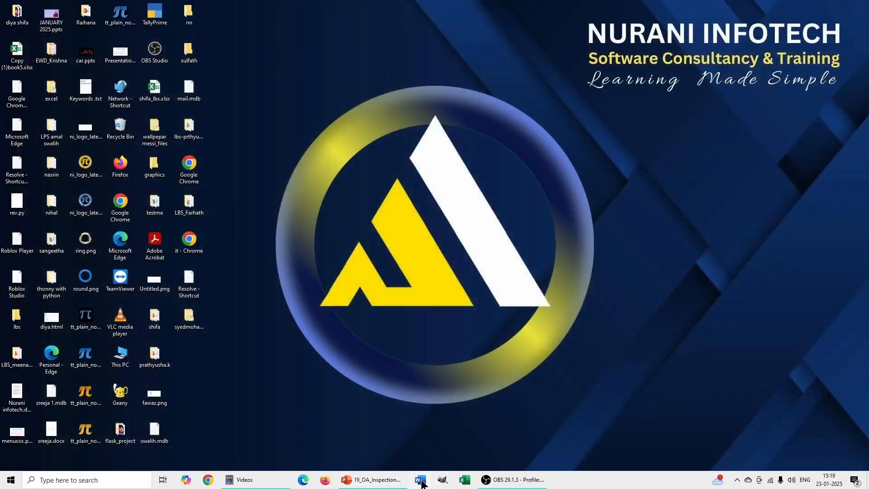
left_click(426, 480)
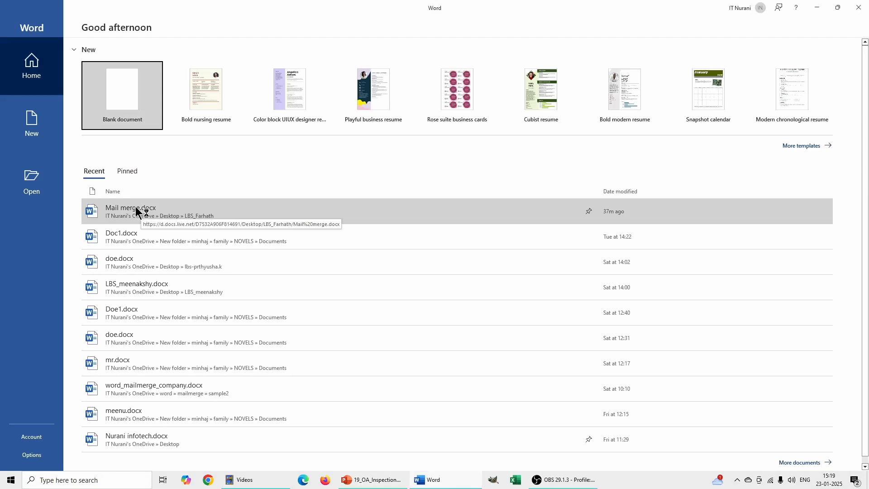
left_click(136, 207)
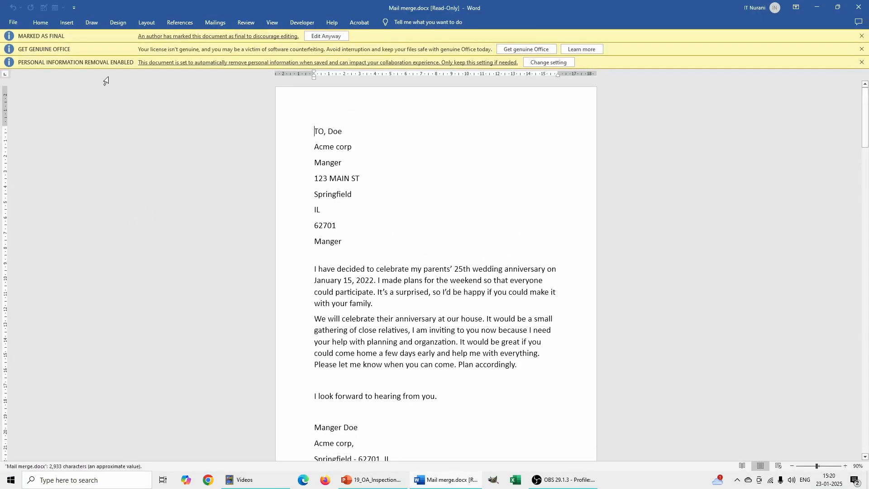
- Dismiss the extra notification bars and choose to edit the final-marked document anyway
left_click(862, 49)
left_click(862, 49)
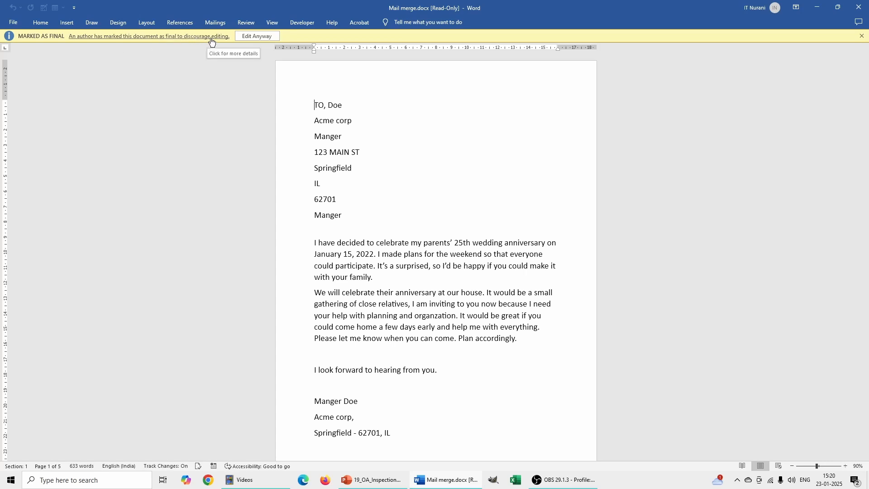
left_click(256, 36)
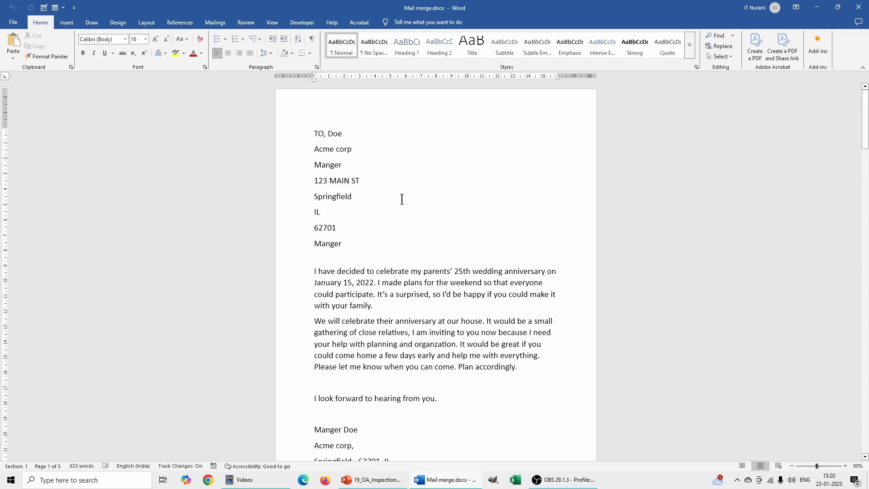